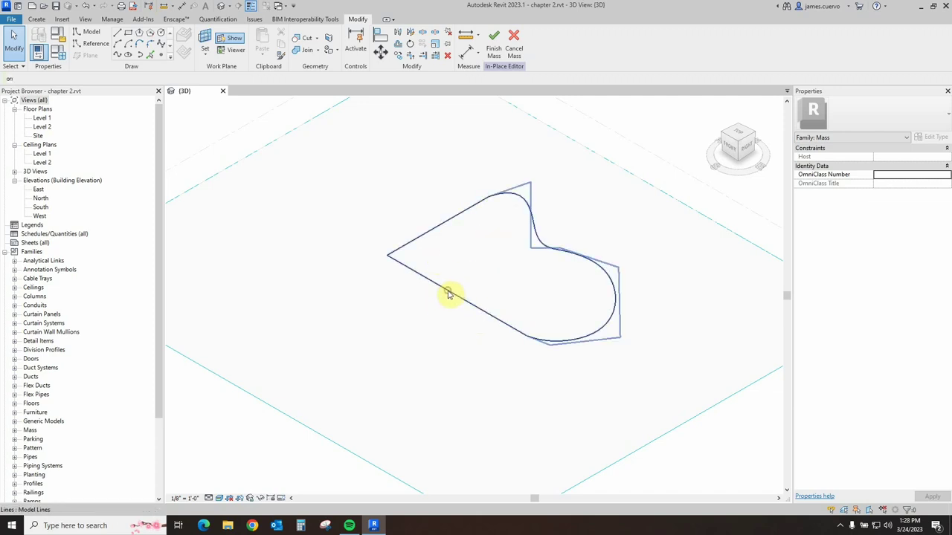
Step: Select the whole closed chain of model lines and create a solid form from it
{"action": "left_click", "coordinate": [449, 292]}
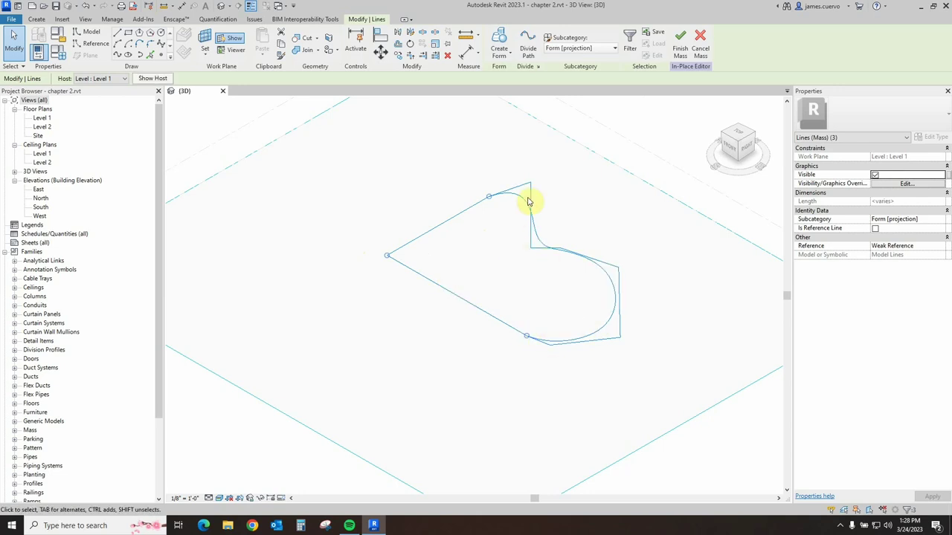
{"action": "left_click", "coordinate": [477, 307]}
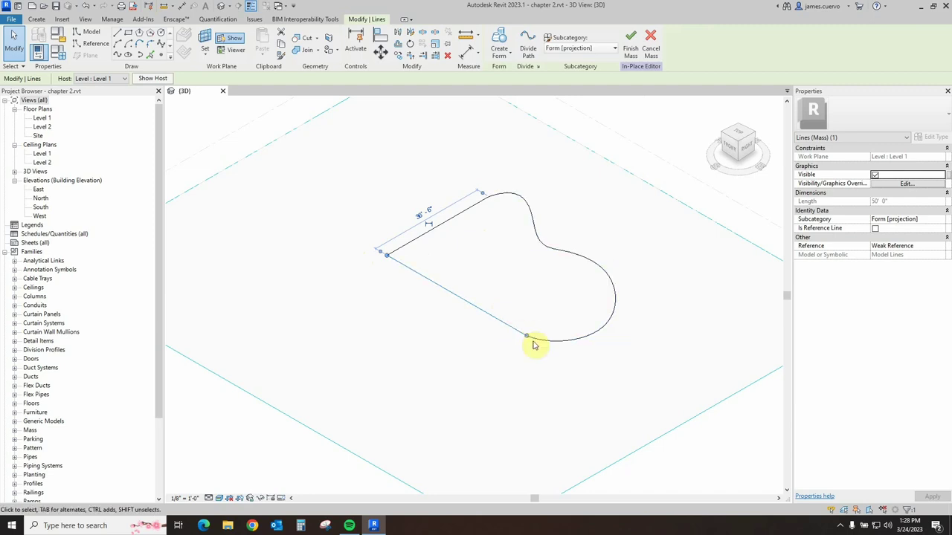
{"action": "left_click", "coordinate": [521, 293]}
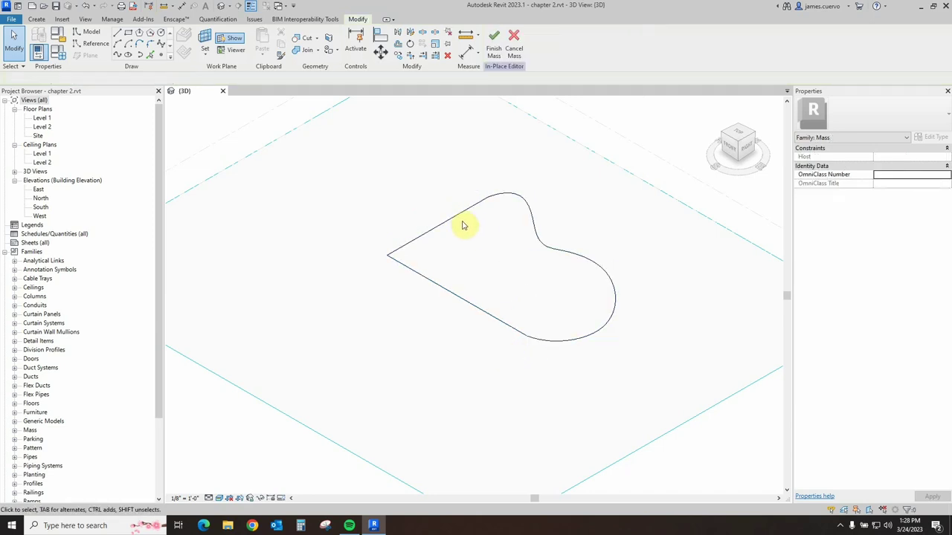
{"action": "key", "text": "Tab"}
{"action": "left_click", "coordinate": [458, 215]}
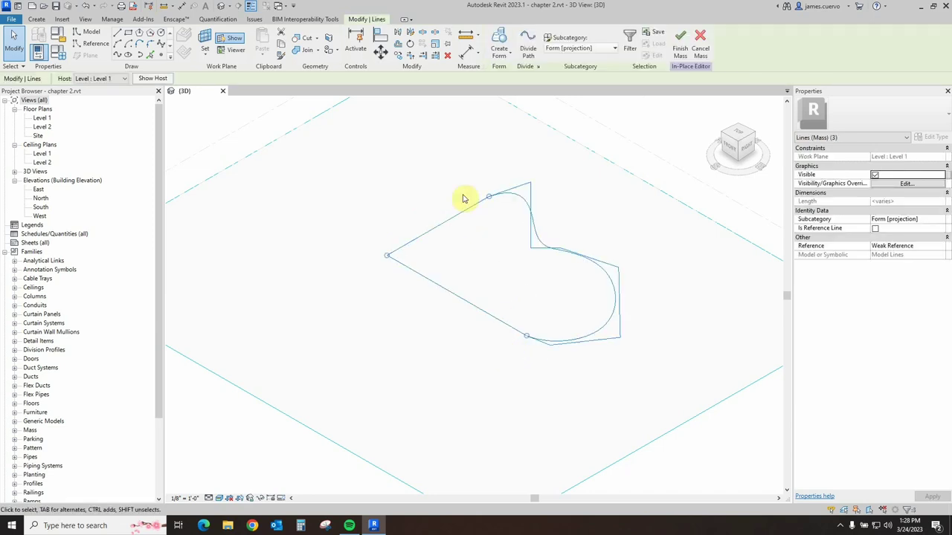
{"action": "left_click", "coordinate": [502, 54]}
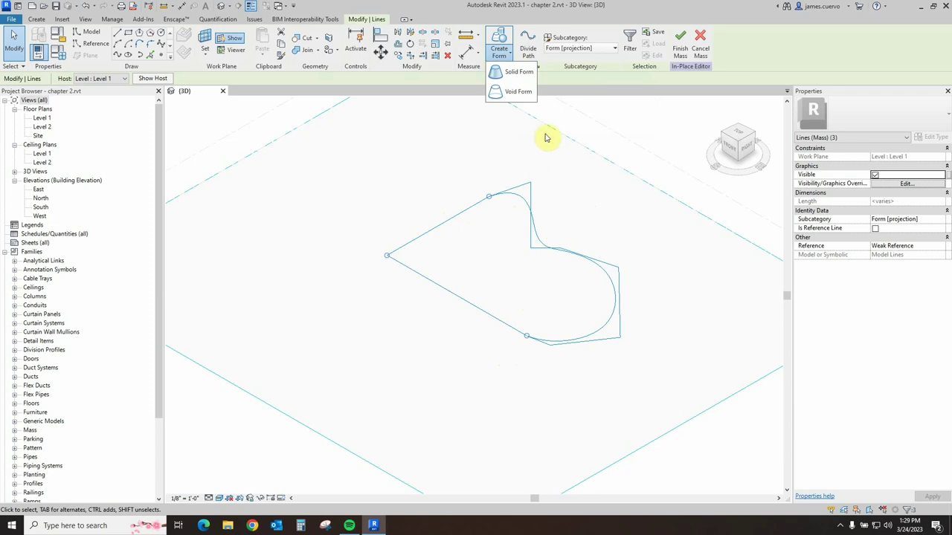
{"action": "left_click", "coordinate": [516, 75]}
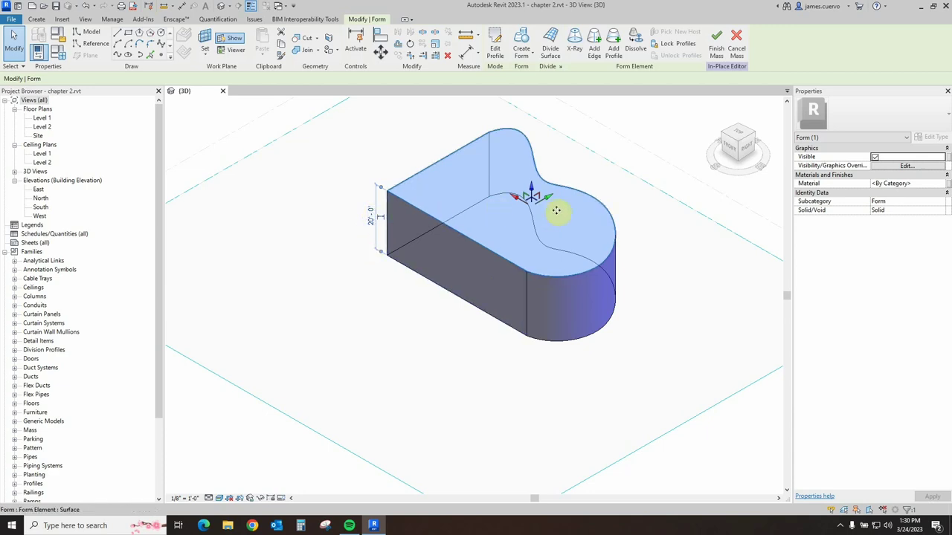
Step: Set the height of the solid form to 30 feet
{"action": "left_click", "coordinate": [372, 228]}
{"action": "type", "text": "30"}
{"action": "key", "text": "Return"}
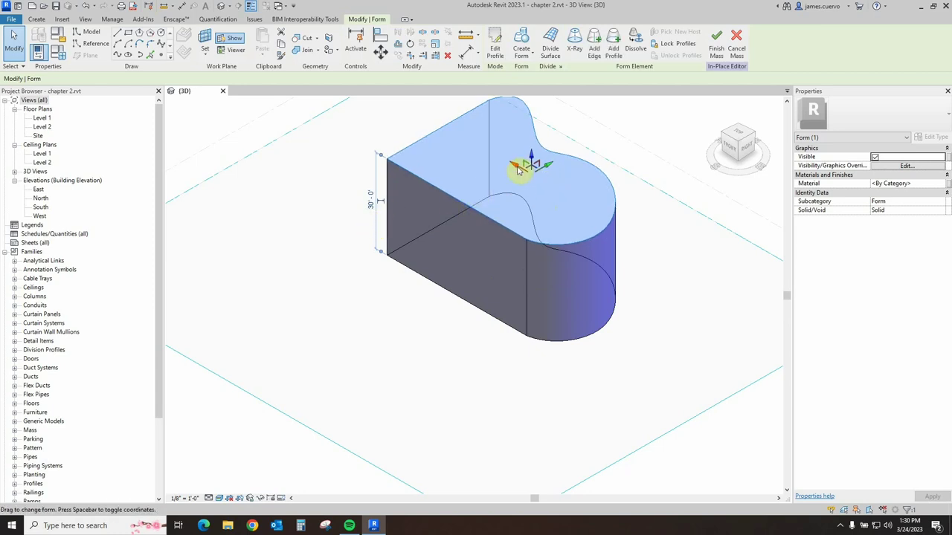
Step: Raise the form's top face to a height of about 31'-3", trying sideways shifts of the face and undoing them
{"action": "mouse_move", "coordinate": [532, 158]}
{"action": "left_mouse_down"}
{"action": "mouse_move", "coordinate": [524, 134]}
{"action": "mouse_move", "coordinate": [535, 157]}
{"action": "mouse_move", "coordinate": [559, 154]}
{"action": "mouse_move", "coordinate": [543, 170]}
{"action": "left_mouse_up"}
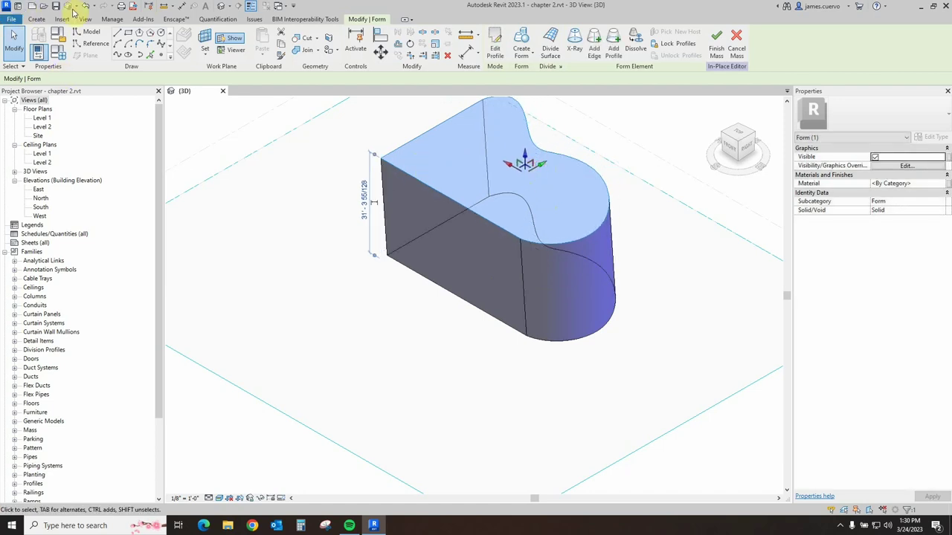
{"action": "key", "text": "Escape"}
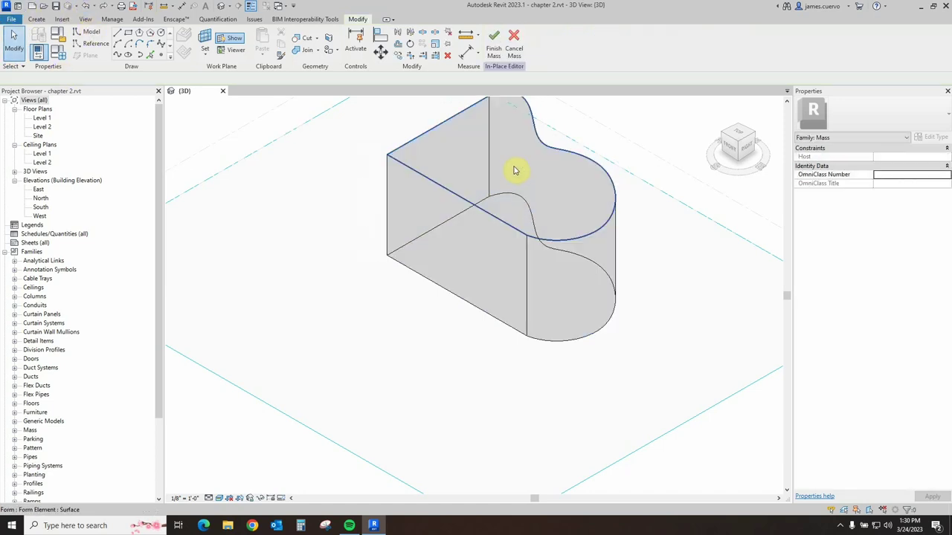
{"action": "mouse_move", "coordinate": [518, 163]}
{"action": "left_mouse_down"}
{"action": "mouse_move", "coordinate": [501, 151]}
{"action": "mouse_move", "coordinate": [545, 170]}
{"action": "mouse_move", "coordinate": [505, 155]}
{"action": "mouse_move", "coordinate": [525, 177]}
{"action": "mouse_move", "coordinate": [508, 165]}
{"action": "left_mouse_up"}
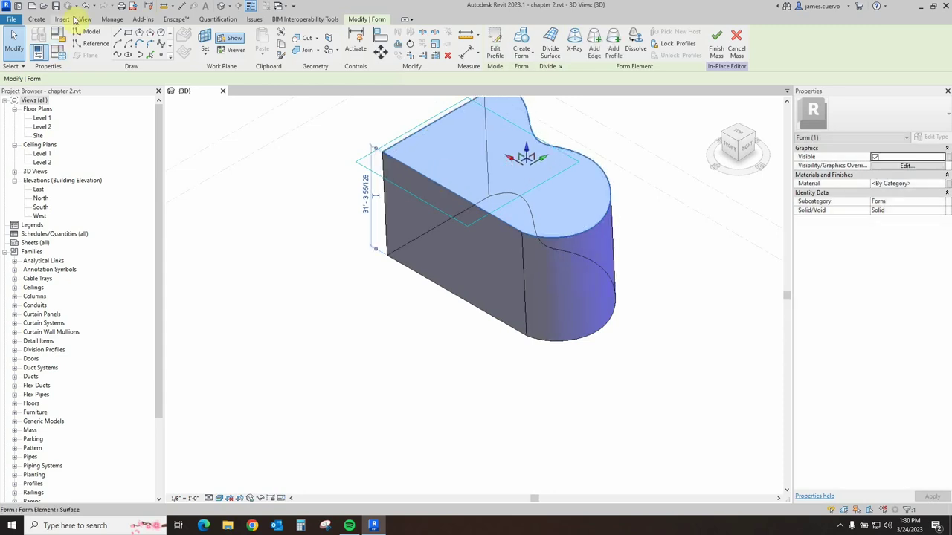
{"action": "left_click", "coordinate": [85, 7]}
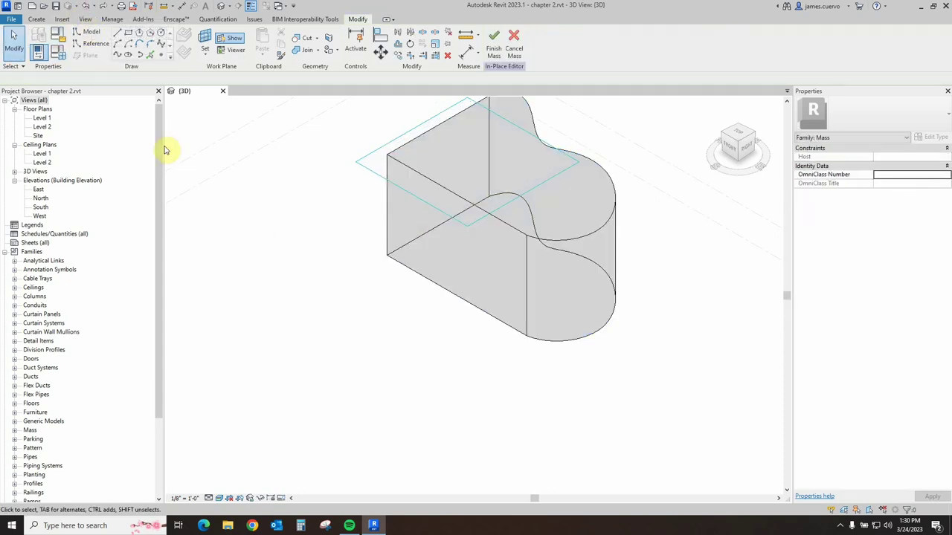
Step: Examine the editing controls of the curved base edge, the straight front base edge, its end vertex and the flat front face in turn
{"action": "left_click", "coordinate": [574, 347]}
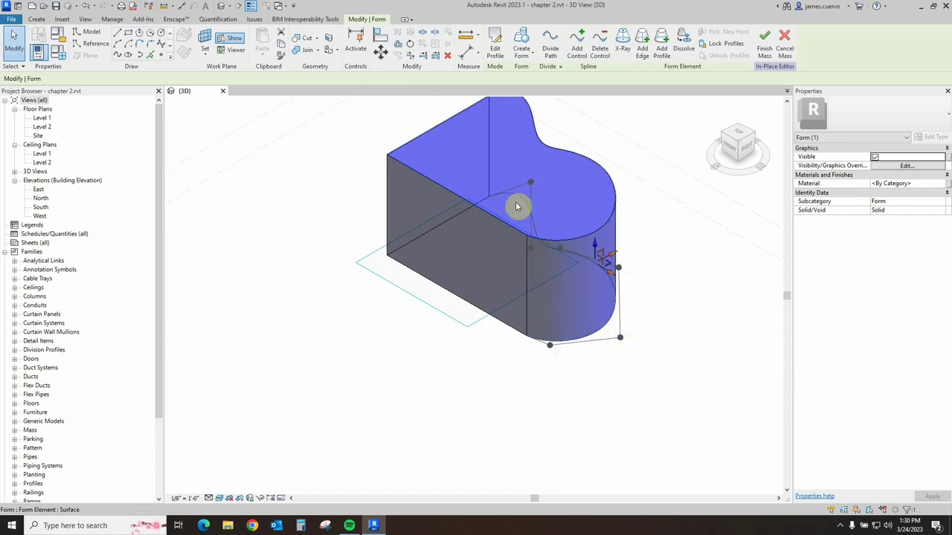
{"action": "left_click", "coordinate": [519, 392]}
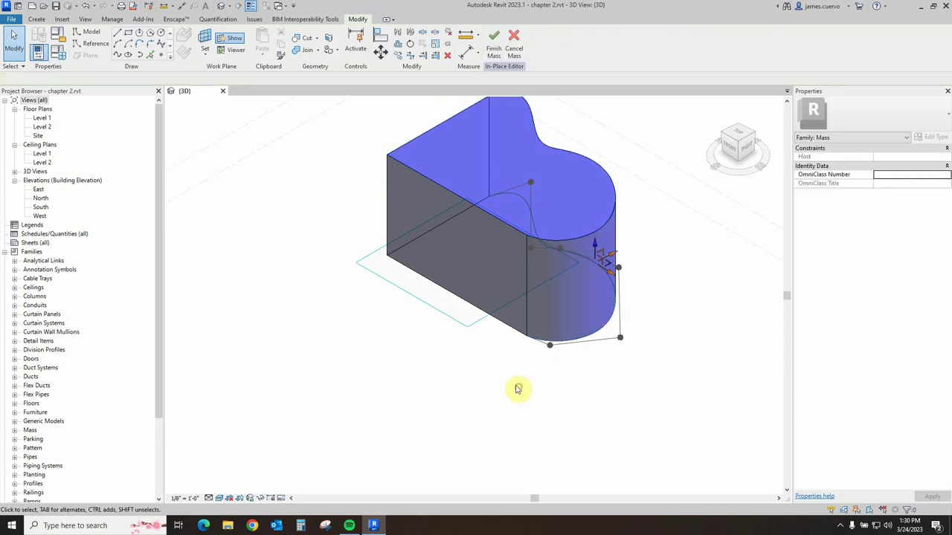
{"action": "left_click", "coordinate": [485, 316]}
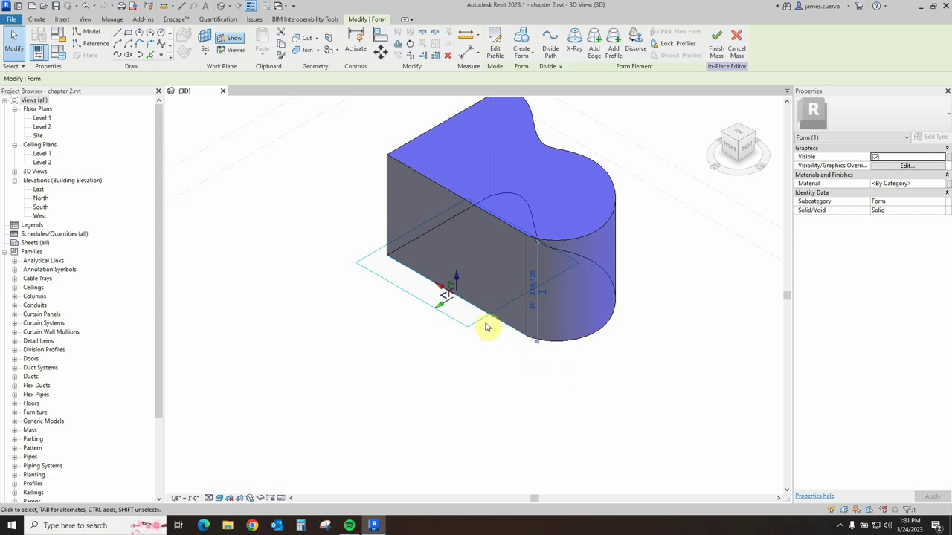
{"action": "left_click", "coordinate": [521, 409]}
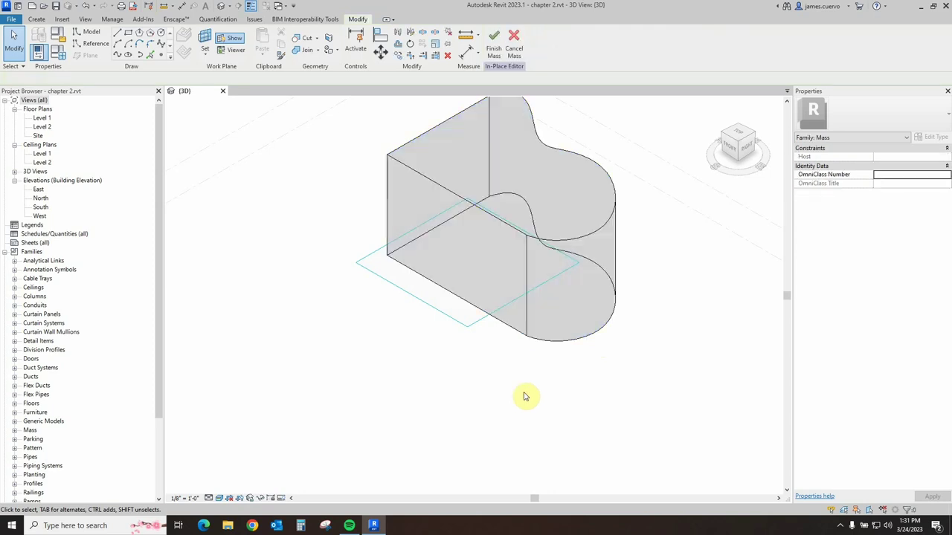
{"action": "left_click", "coordinate": [526, 340]}
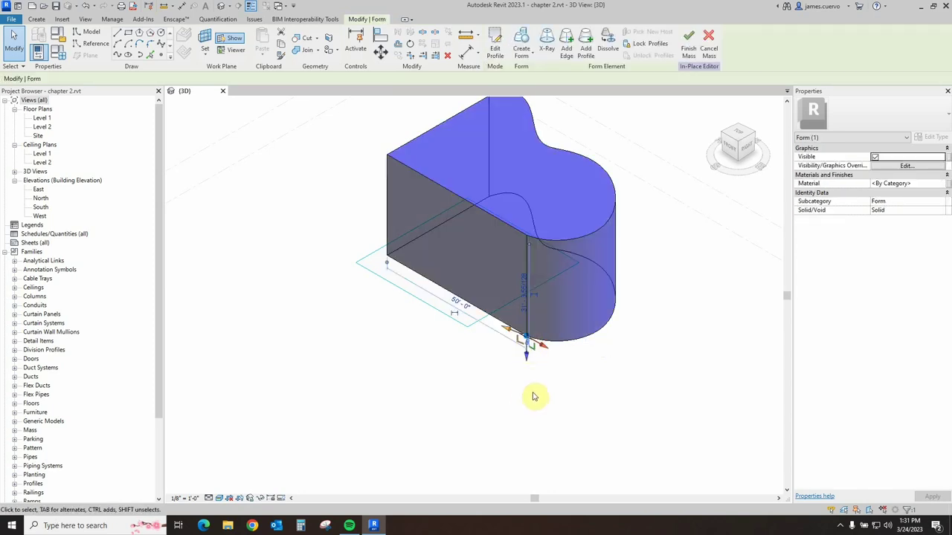
{"action": "left_click", "coordinate": [637, 329]}
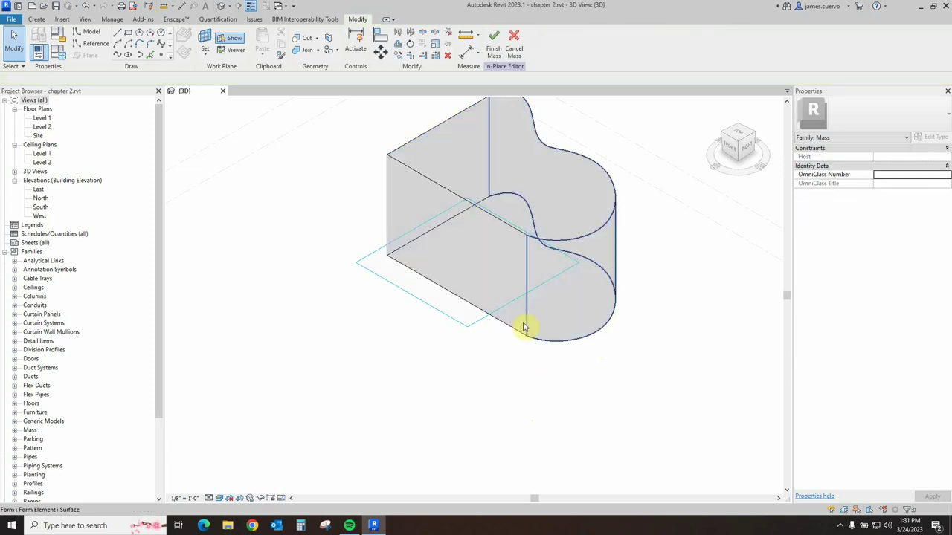
{"action": "left_click", "coordinate": [420, 237]}
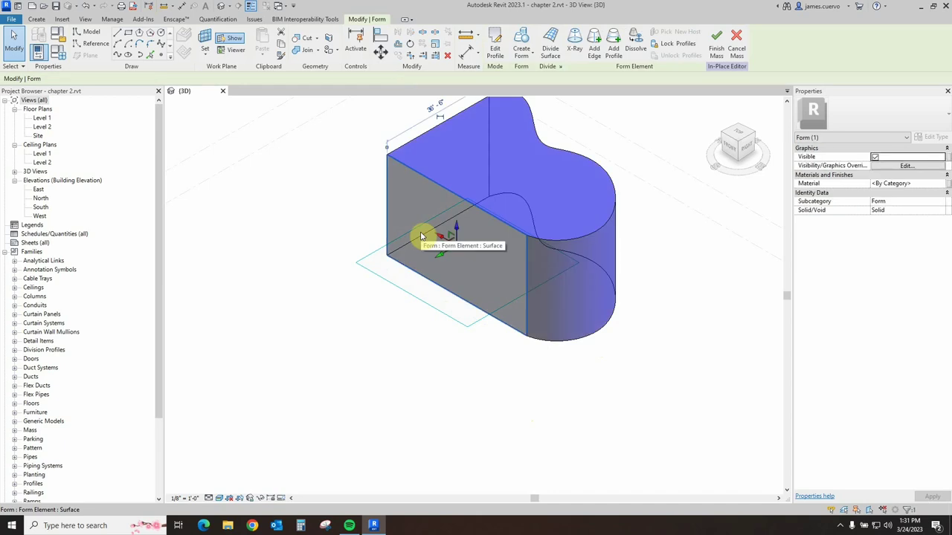
{"action": "left_click", "coordinate": [614, 433]}
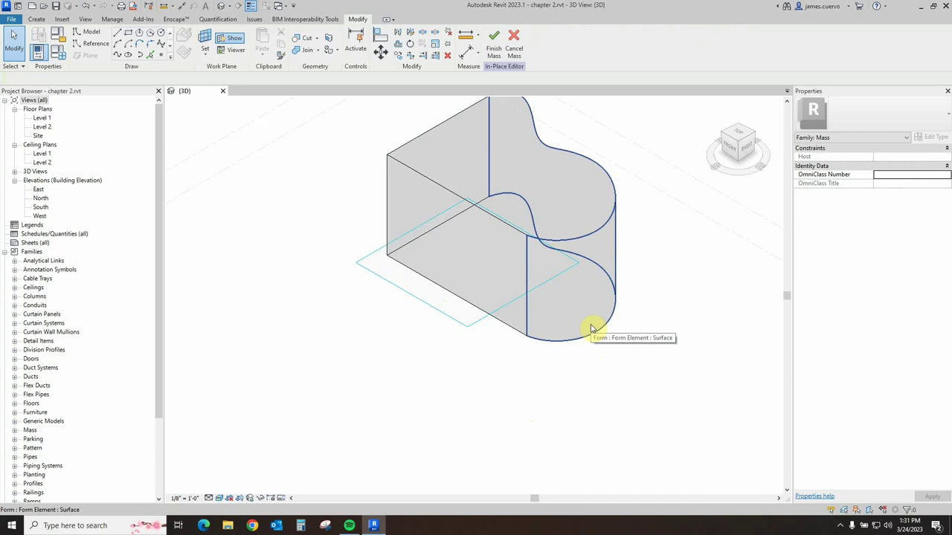
Step: Cycle through the overlapping surfaces and edges selectable at the curved base of the form
{"action": "key", "text": "Tab"}
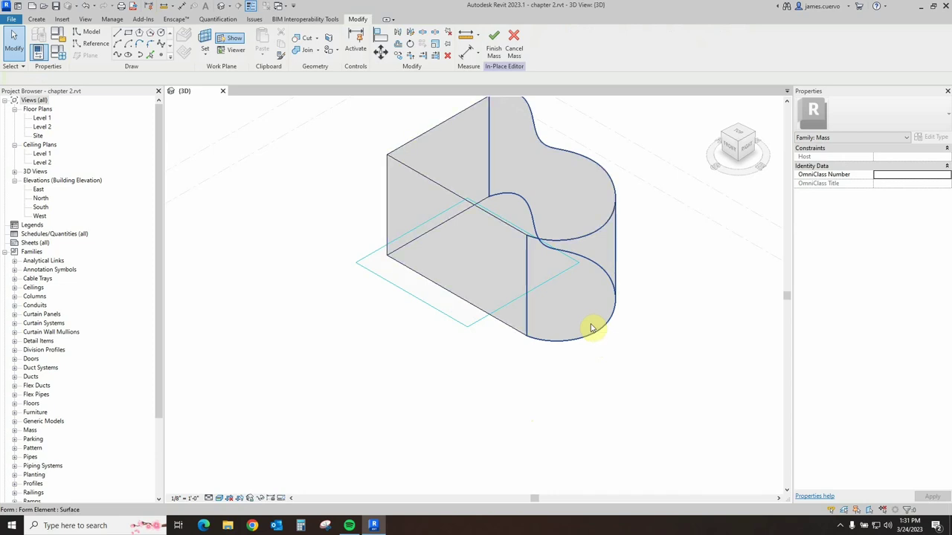
{"action": "key", "text": "Tab"}
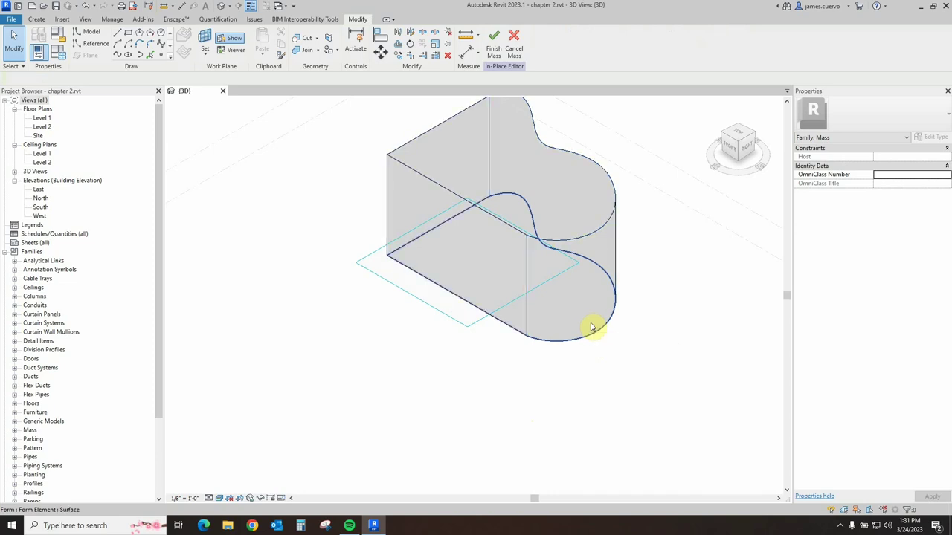
{"action": "key", "text": "Tab"}
{"action": "key", "text": "Tab"}
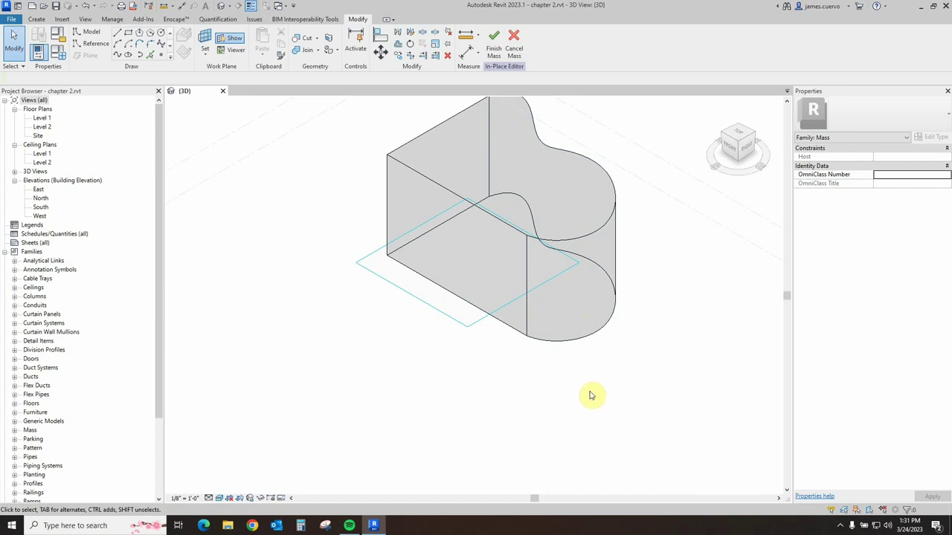
Step: Move the outer front control point of the curved base edge outward, parallel to the form's long side, so the curved wall slopes
{"action": "left_click", "coordinate": [574, 344]}
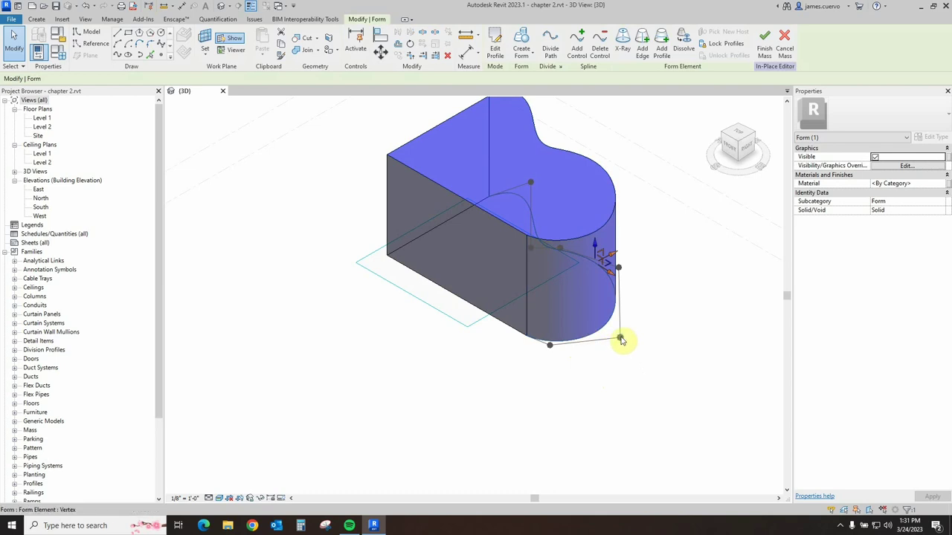
{"action": "mouse_move", "coordinate": [622, 337]}
{"action": "left_mouse_down"}
{"action": "mouse_move", "coordinate": [646, 353]}
{"action": "mouse_move", "coordinate": [624, 344]}
{"action": "left_mouse_up"}
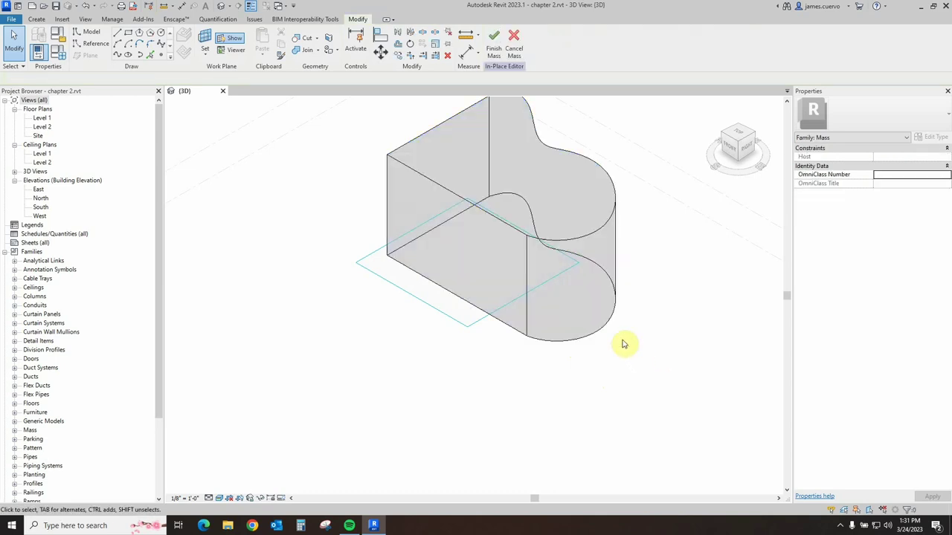
{"action": "left_click", "coordinate": [619, 340]}
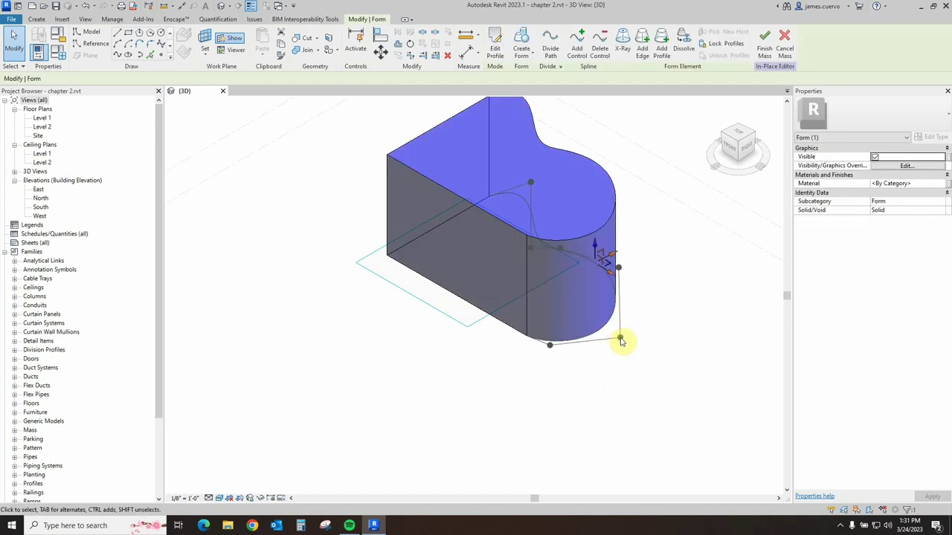
{"action": "left_click", "coordinate": [620, 339]}
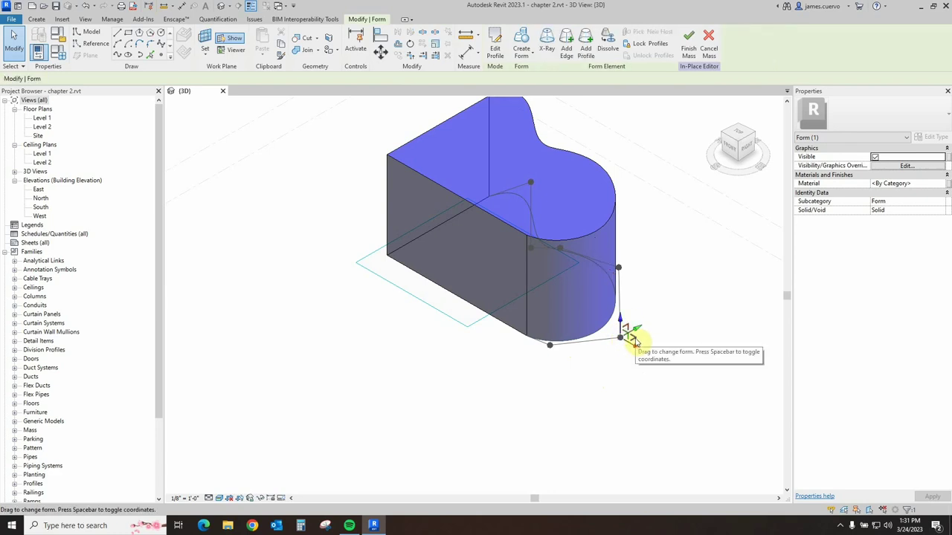
{"action": "left_click_drag", "start_coordinate": [633, 340], "coordinate": [664, 357]}
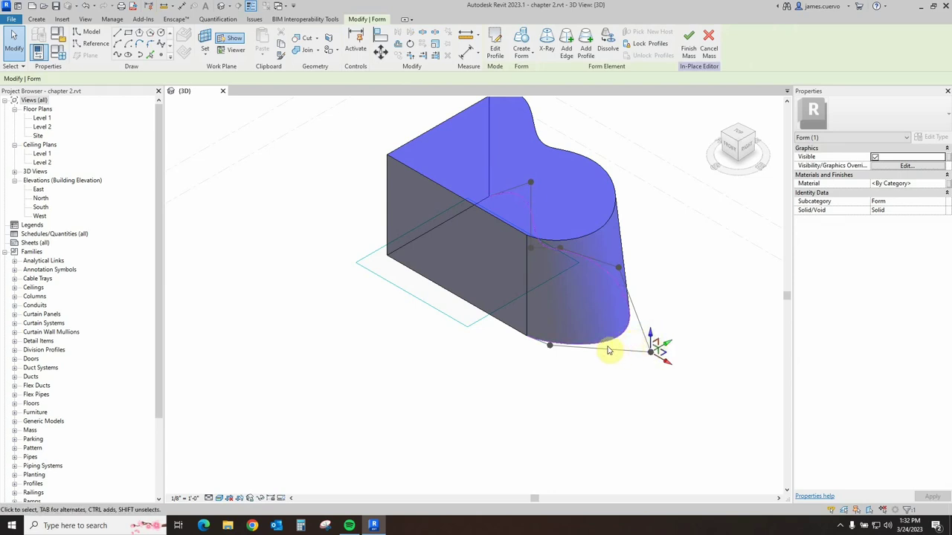
Step: Move the base corner vertex of the flat front face outward, and shift that face's straight bottom edge outward as well
{"action": "left_click", "coordinate": [378, 269]}
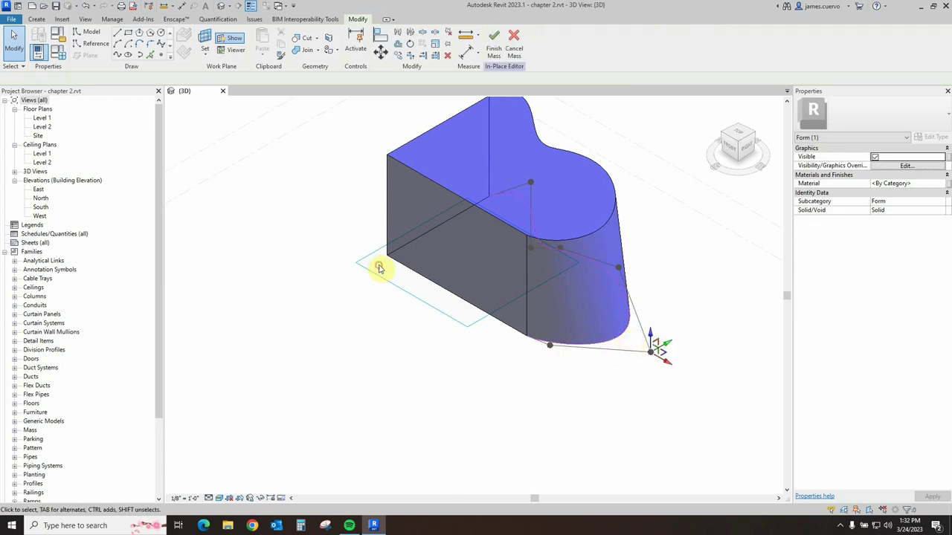
{"action": "left_click", "coordinate": [386, 256]}
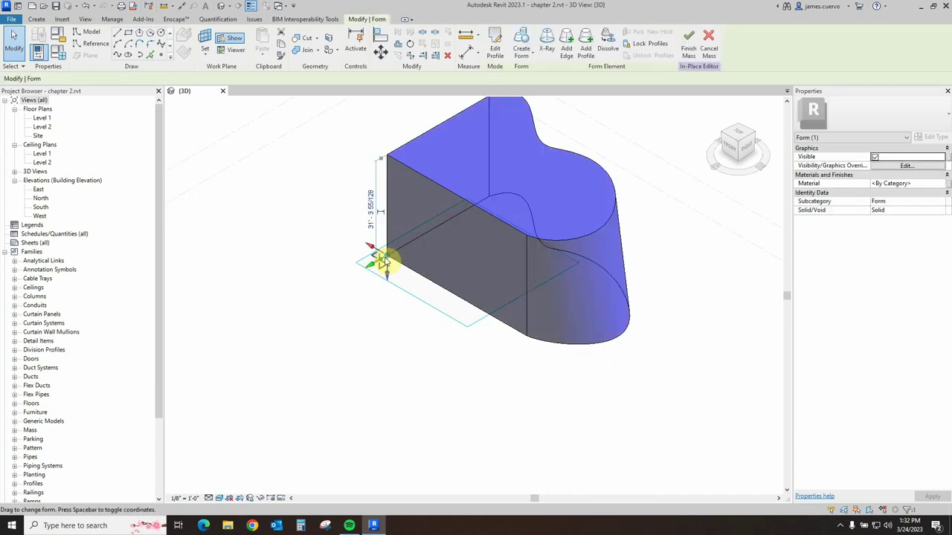
{"action": "left_click_drag", "start_coordinate": [374, 260], "coordinate": [364, 256]}
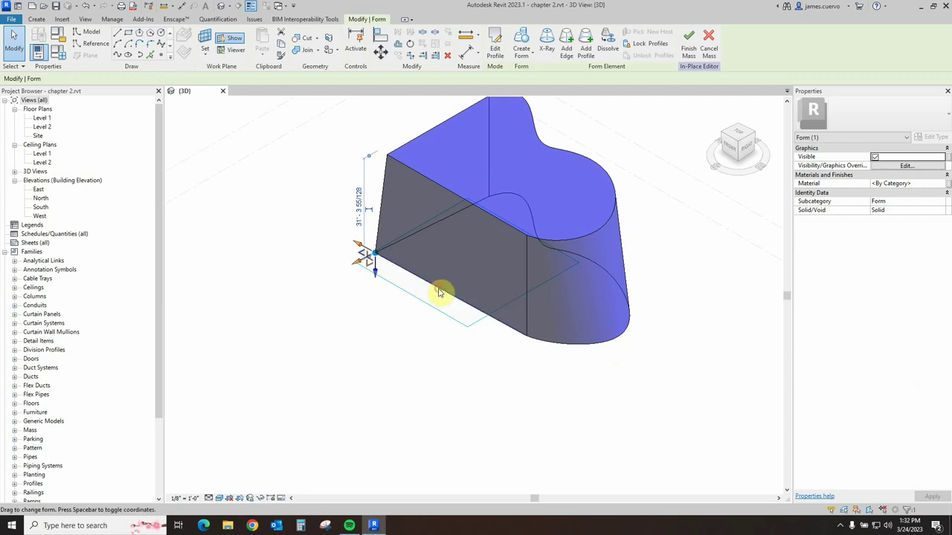
{"action": "left_click", "coordinate": [437, 293]}
{"action": "left_click_drag", "start_coordinate": [429, 313], "coordinate": [426, 309]}
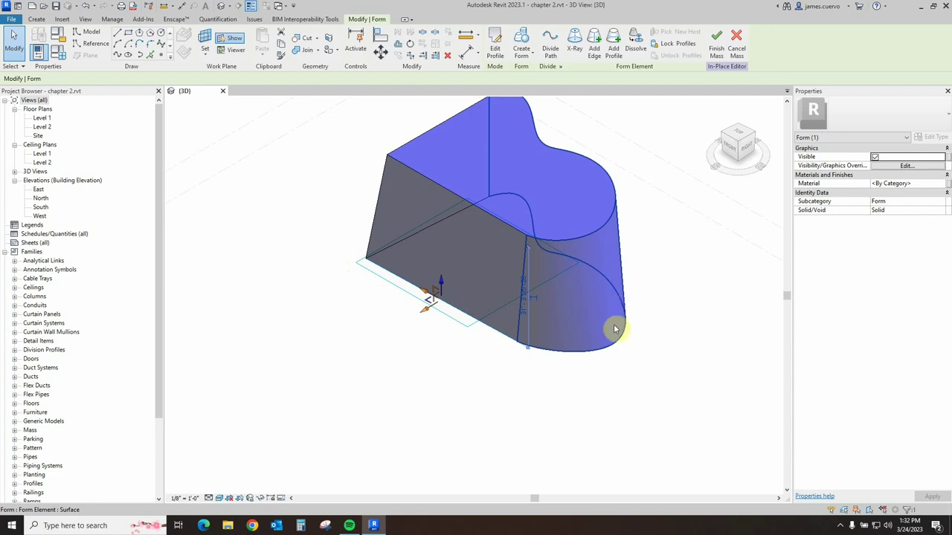
Step: Move the outer rear control point of the curved top edge outward to bulge the form's upper outline
{"action": "left_click", "coordinate": [600, 233]}
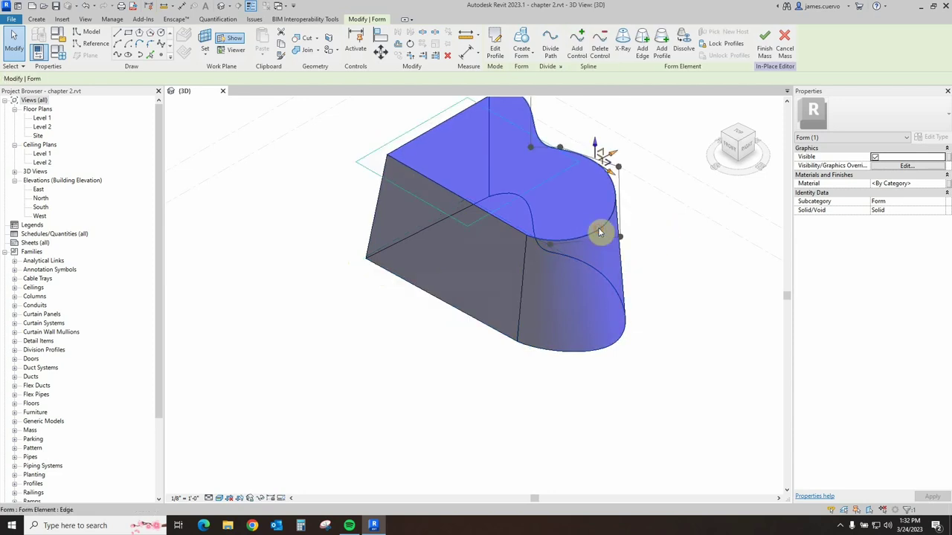
{"action": "left_click", "coordinate": [628, 169]}
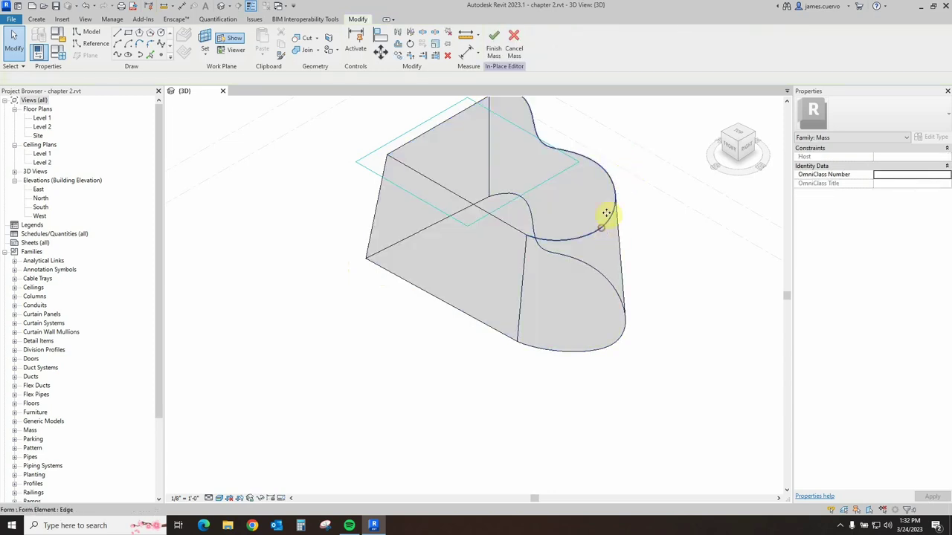
{"action": "left_click", "coordinate": [621, 173]}
{"action": "left_click", "coordinate": [624, 173]}
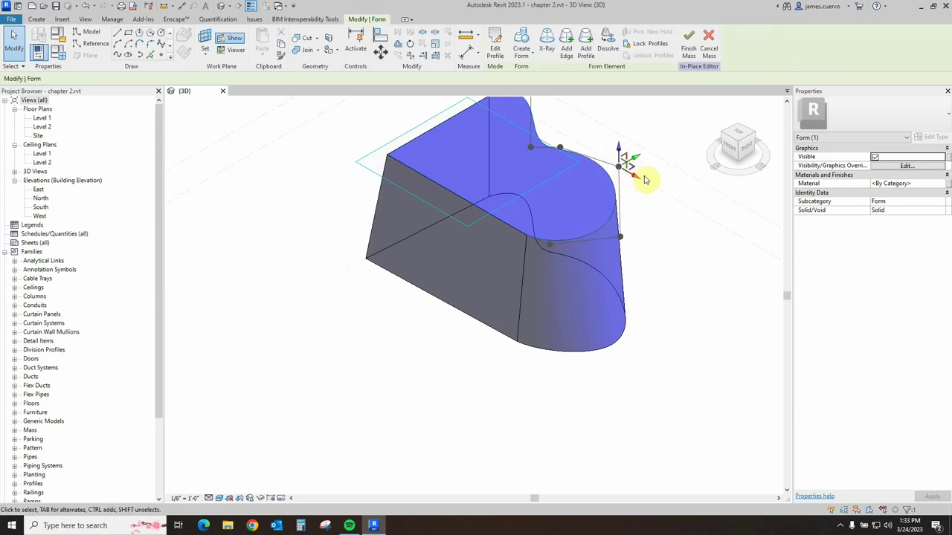
{"action": "left_click_drag", "start_coordinate": [633, 157], "coordinate": [725, 153]}
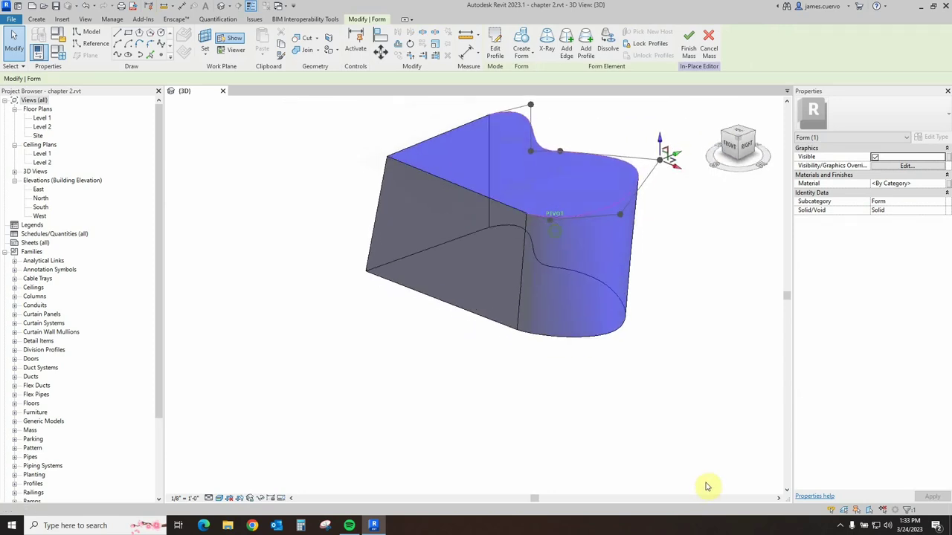
Step: Add a new profile to the form about midway between its base and top
{"action": "left_click_drag", "start_coordinate": [709, 486], "coordinate": [710, 533]}
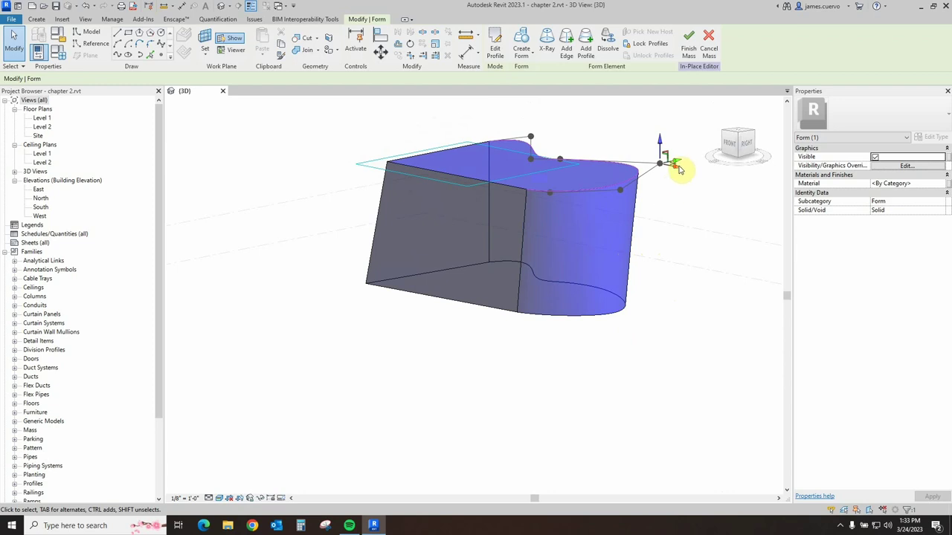
{"action": "mouse_move", "coordinate": [662, 149]}
{"action": "left_mouse_down"}
{"action": "mouse_move", "coordinate": [659, 132]}
{"action": "mouse_move", "coordinate": [658, 159]}
{"action": "mouse_move", "coordinate": [648, 140]}
{"action": "left_mouse_up"}
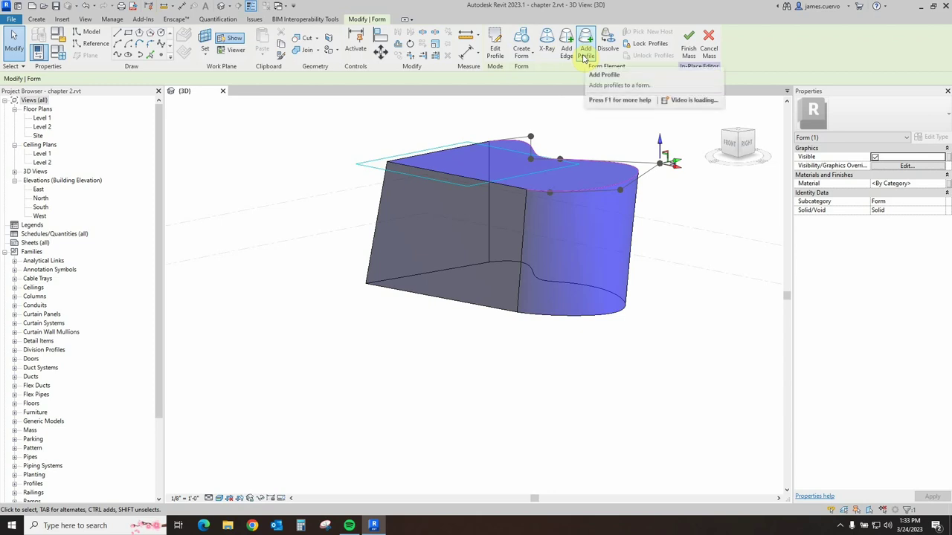
{"action": "left_click", "coordinate": [585, 57]}
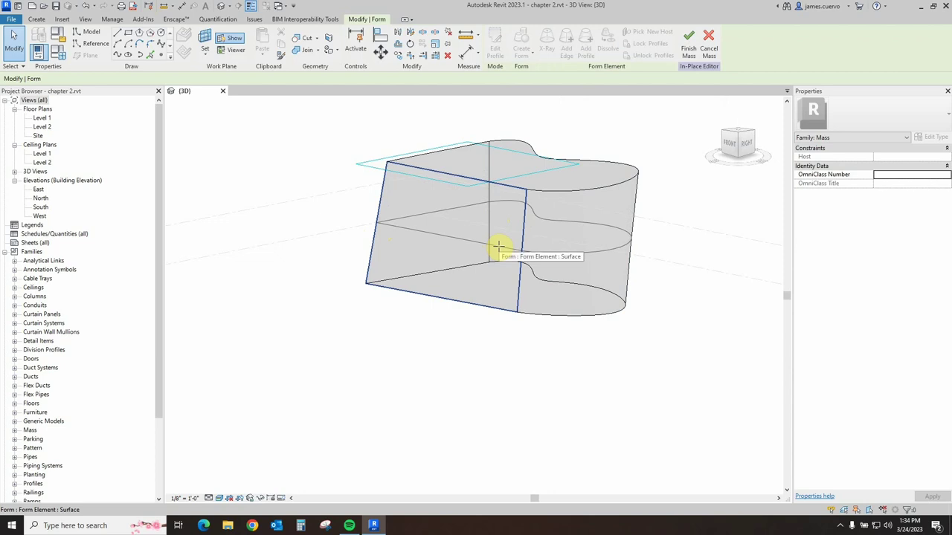
{"action": "left_click", "coordinate": [491, 206]}
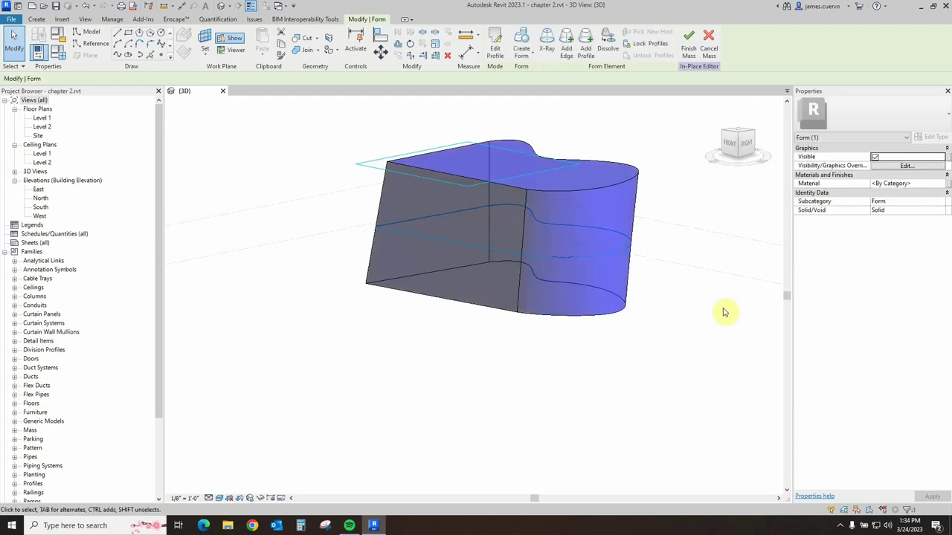
Step: Select the added mid-height profile and the curved base edge to compare which control points each offers
{"action": "left_click", "coordinate": [553, 267]}
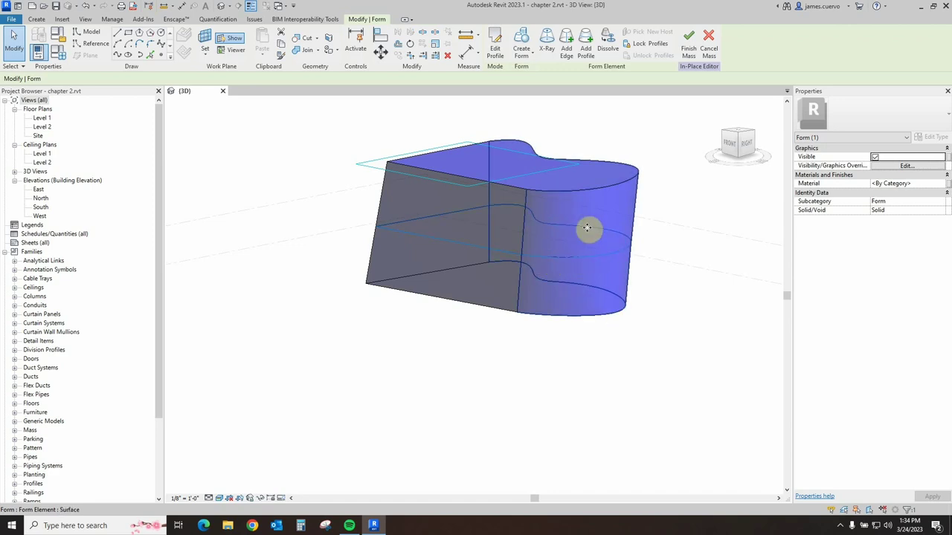
{"action": "left_click", "coordinate": [491, 208]}
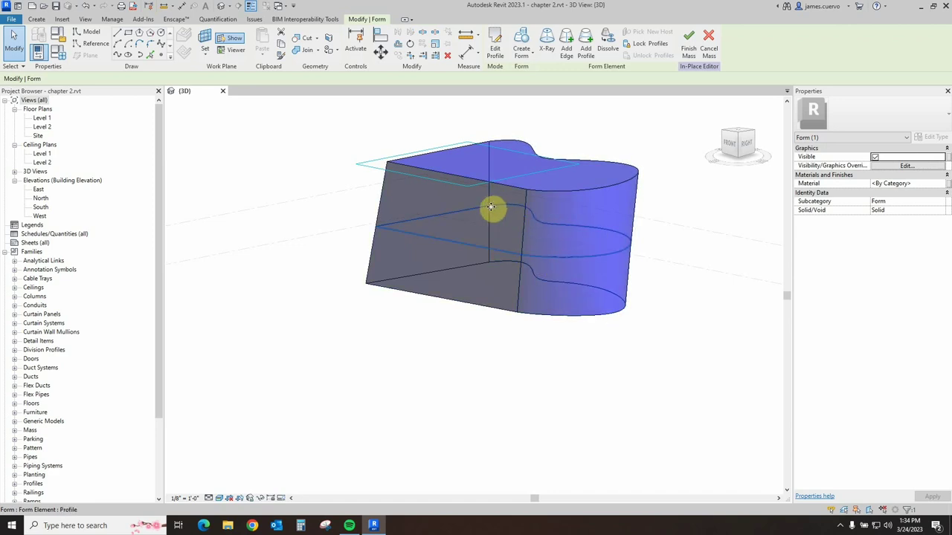
{"action": "left_click", "coordinate": [631, 248]}
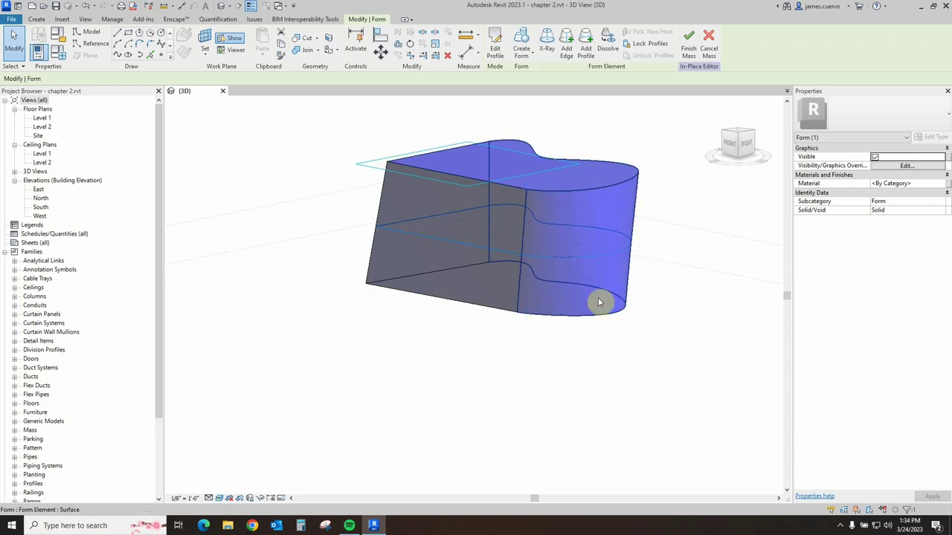
{"action": "left_click", "coordinate": [632, 327]}
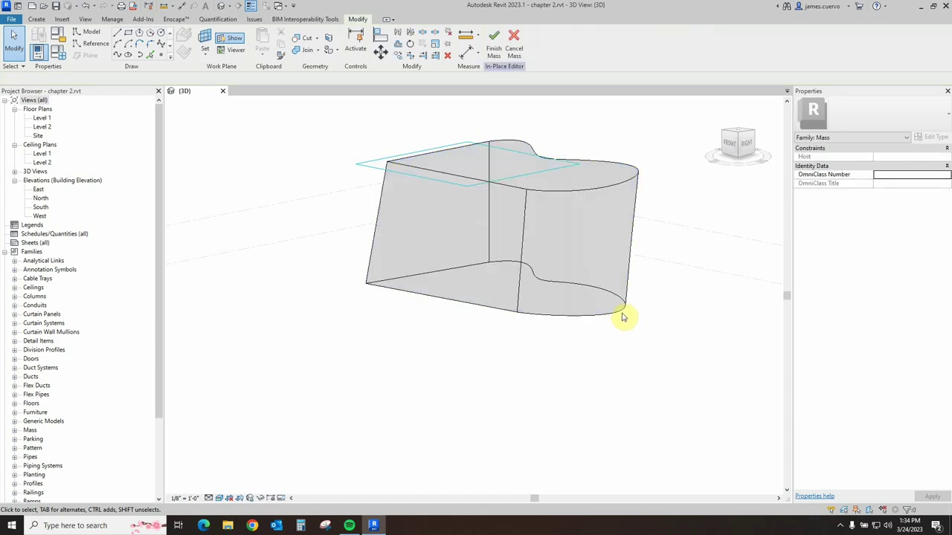
{"action": "left_click", "coordinate": [621, 314]}
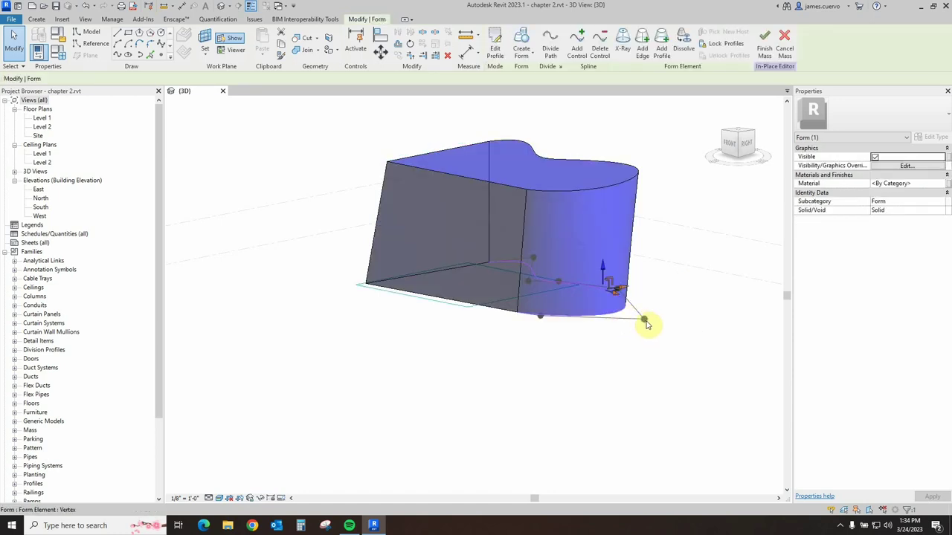
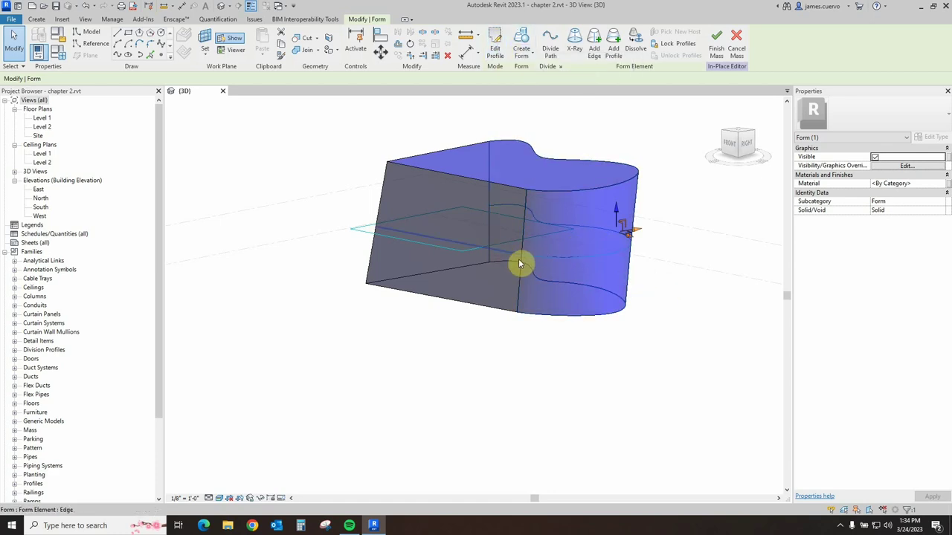
Step: Copy the curved spline from the form's base profile to the clipboard, and leave the base profile sketch without editing it
{"action": "left_click", "coordinate": [588, 320]}
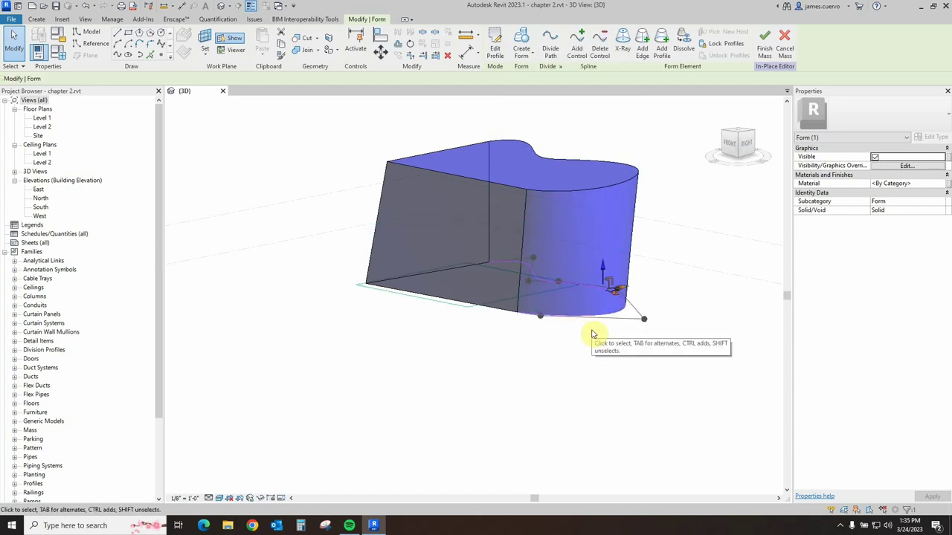
{"action": "left_click", "coordinate": [495, 50]}
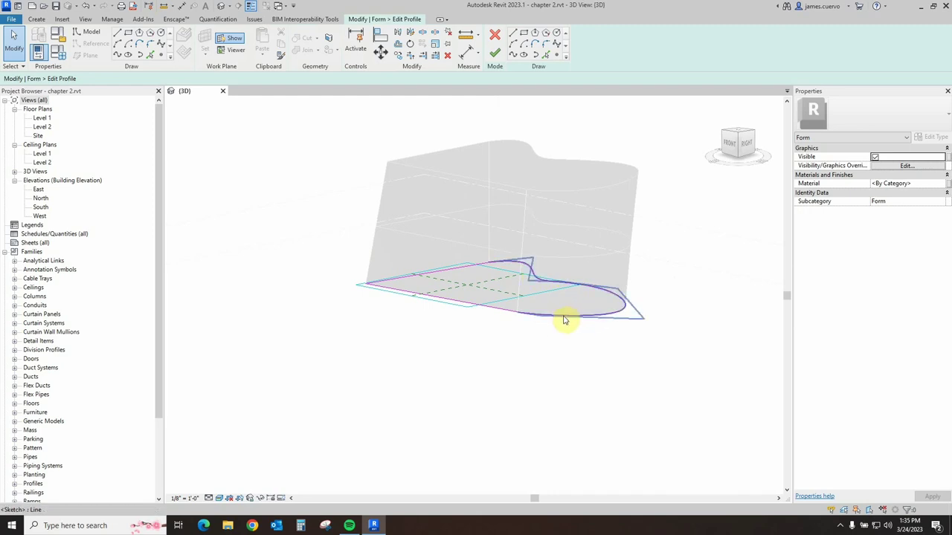
{"action": "left_click", "coordinate": [569, 315]}
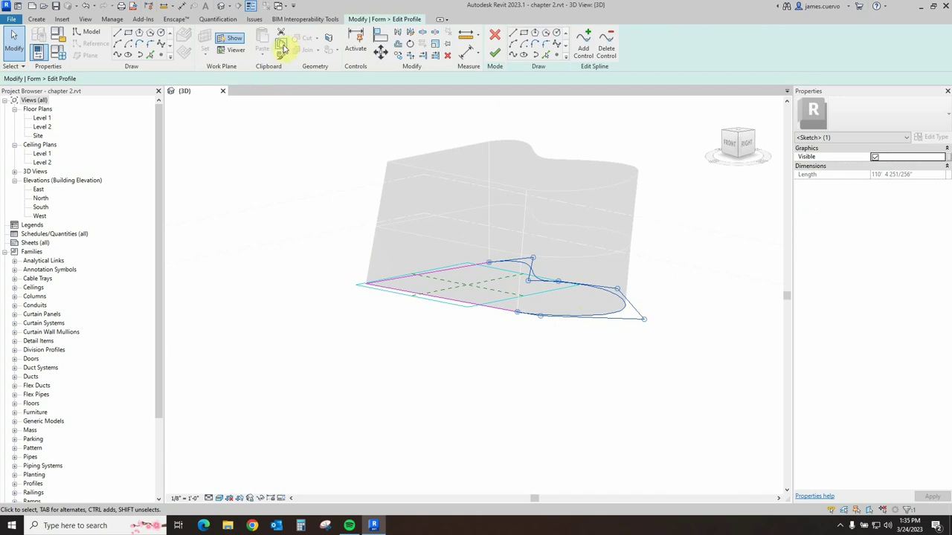
{"action": "left_click", "coordinate": [282, 46]}
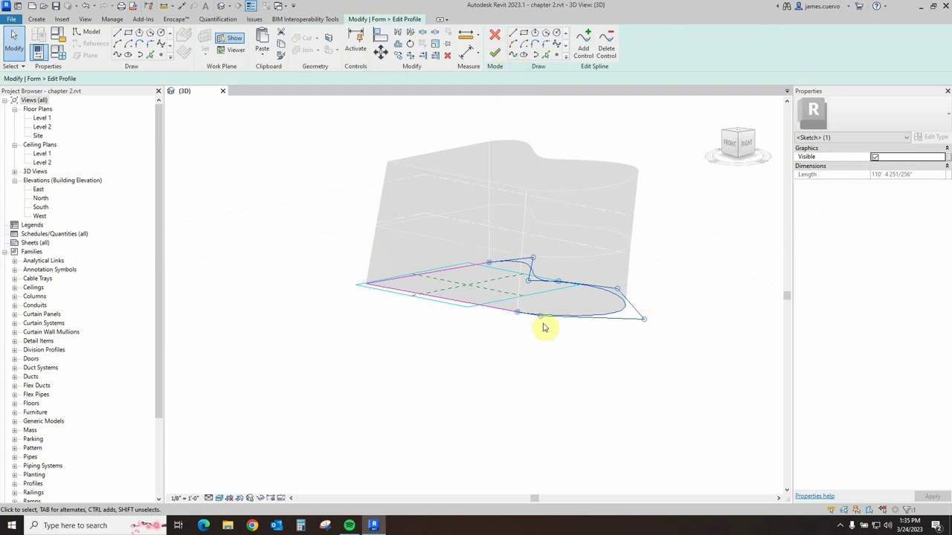
{"action": "left_click", "coordinate": [495, 37]}
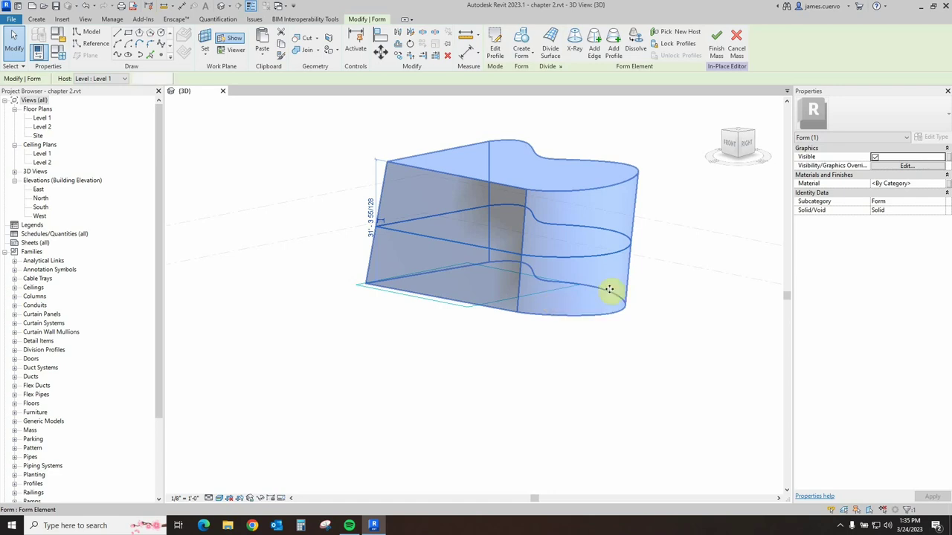
Step: Open the mid-height profile for editing and delete its curved segment
{"action": "key", "text": "Escape"}
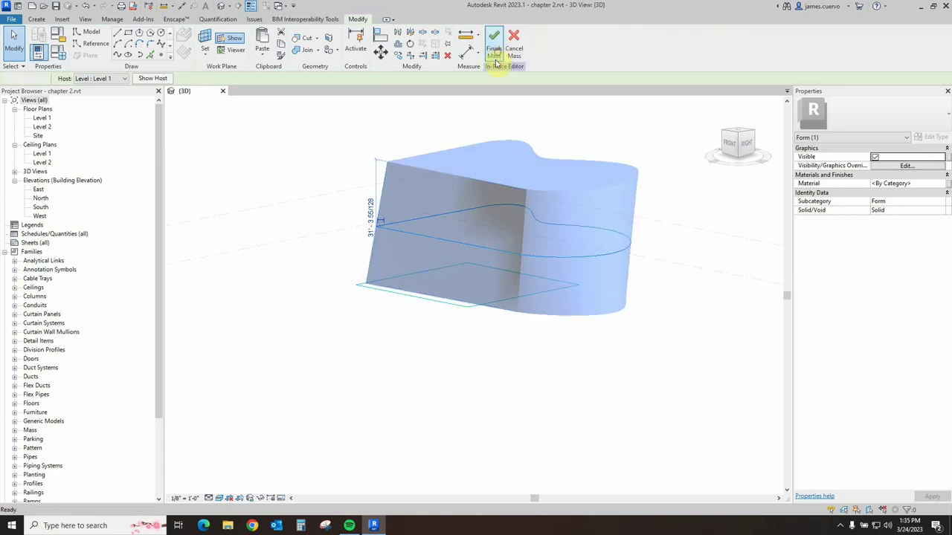
{"action": "double_click", "coordinate": [545, 261]}
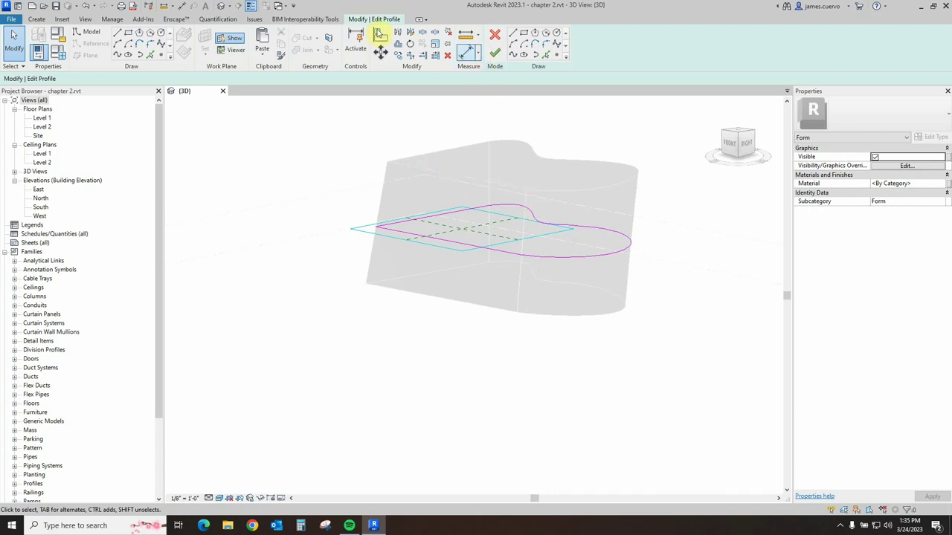
{"action": "left_click", "coordinate": [604, 255]}
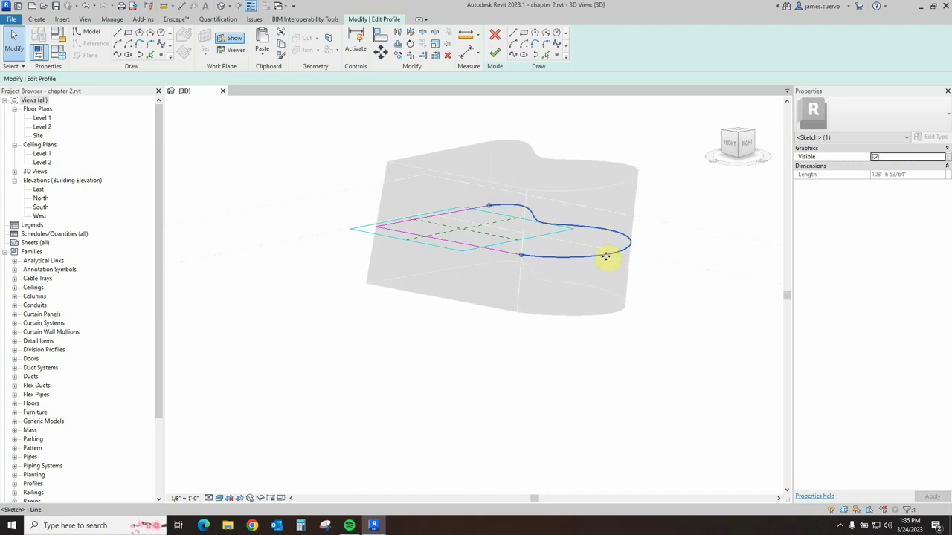
{"action": "key", "text": "Delete"}
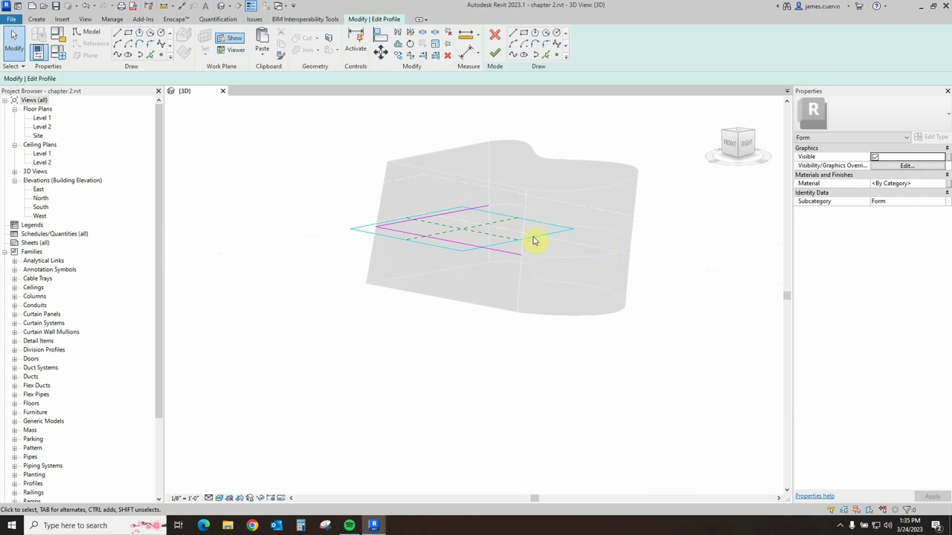
Step: Paste the copied base spline into the mid-height profile, positioned at the open ends of its two straight lines
{"action": "left_click", "coordinate": [262, 54]}
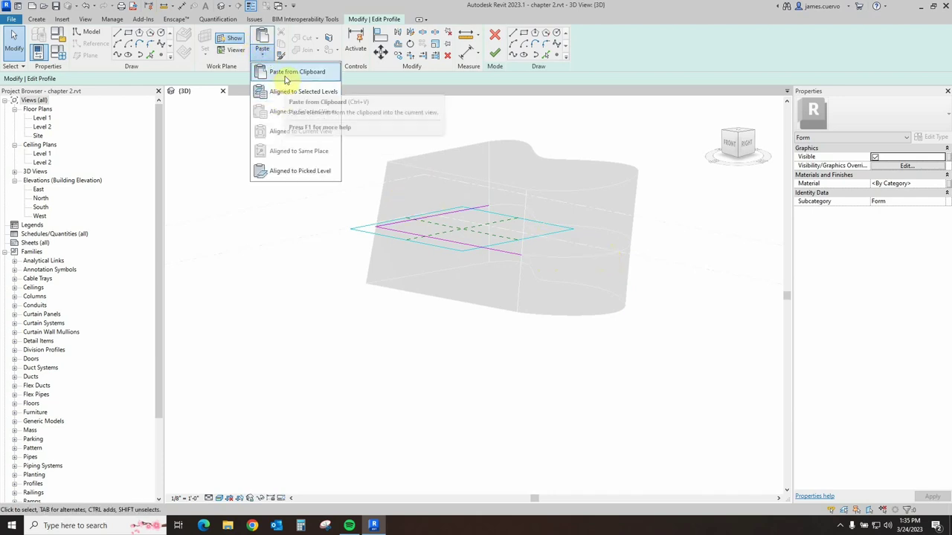
{"action": "left_click", "coordinate": [281, 72]}
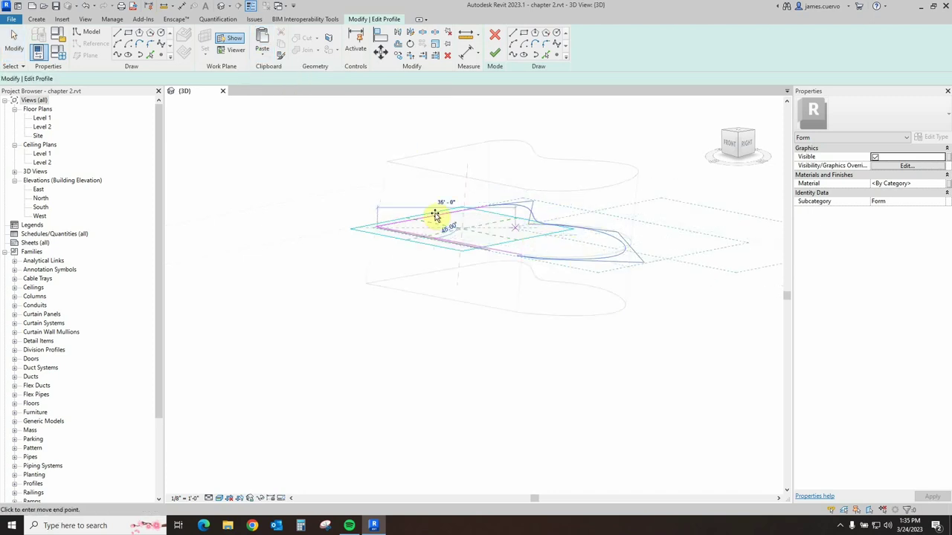
{"action": "scroll", "coordinate": [383, 226], "scroll_direction": "up", "scroll_amount": 5}
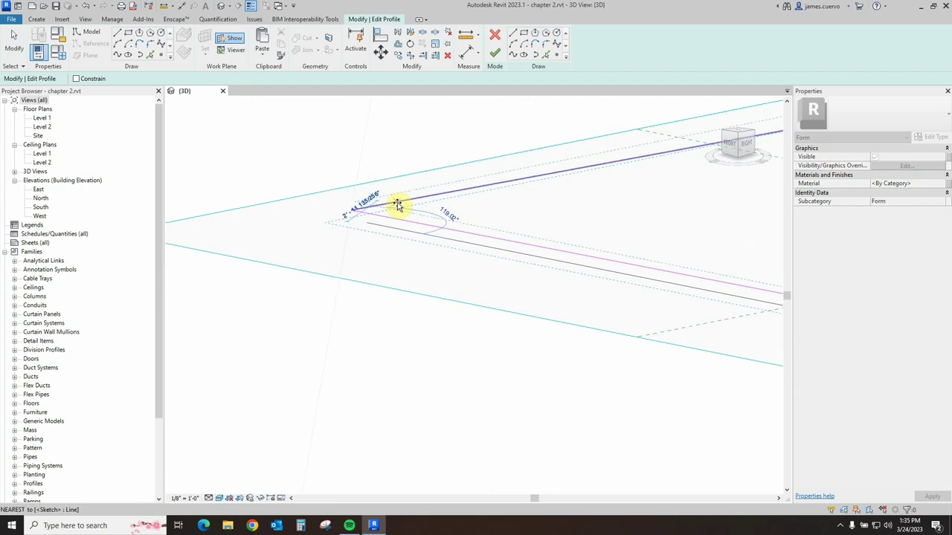
{"action": "left_click", "coordinate": [349, 219]}
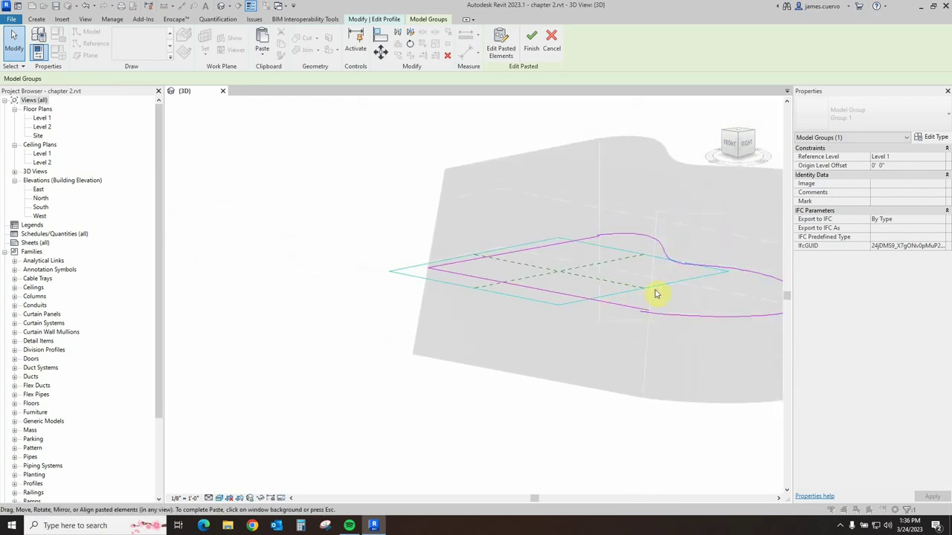
{"action": "left_click", "coordinate": [673, 259]}
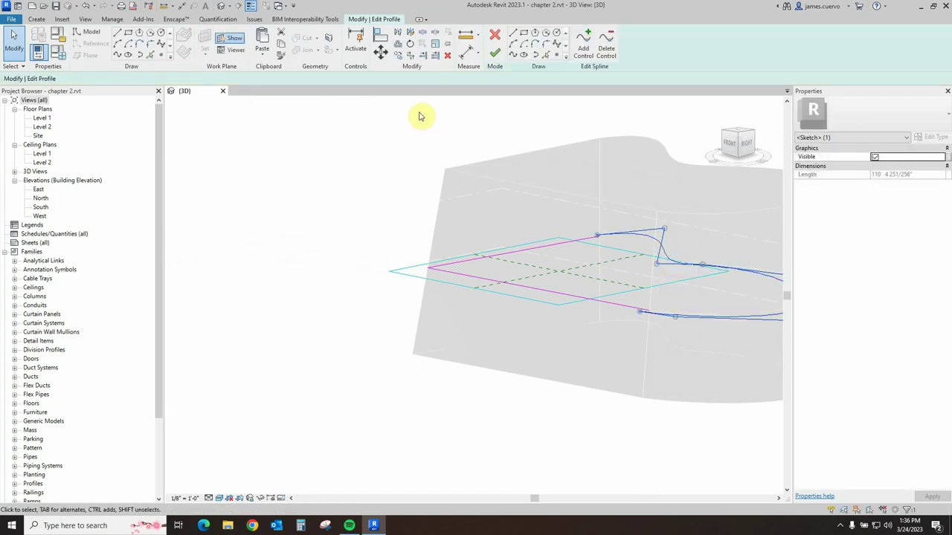
Step: Move both ends of the pasted spline onto the endpoints of the two straight lines to close the mid-height profile
{"action": "scroll", "coordinate": [669, 308], "scroll_direction": "up", "scroll_amount": 2}
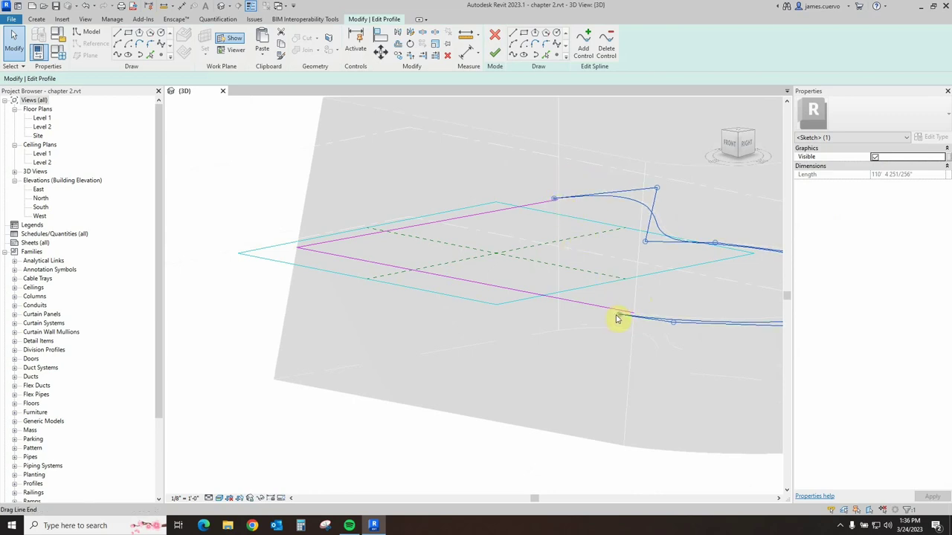
{"action": "left_click_drag", "start_coordinate": [622, 319], "coordinate": [633, 315]}
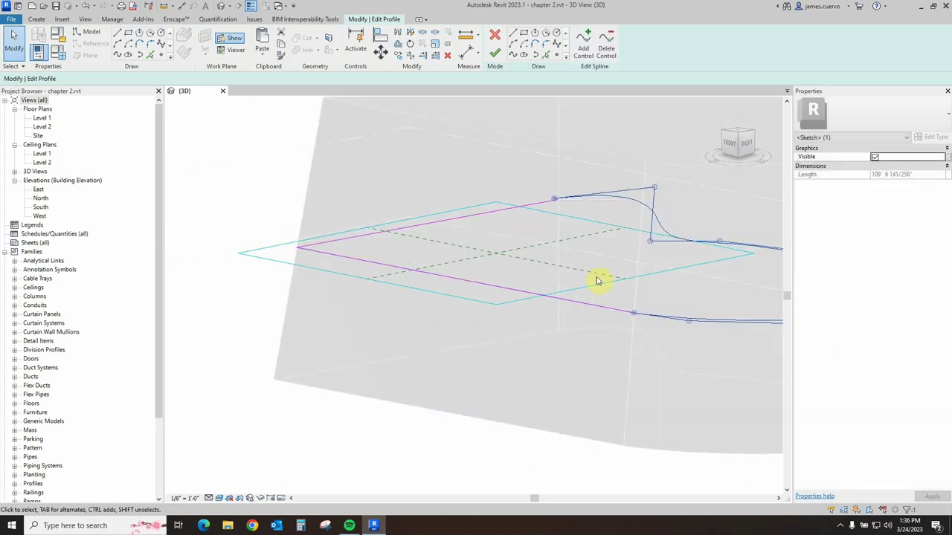
{"action": "scroll", "coordinate": [551, 195], "scroll_direction": "up", "scroll_amount": 5}
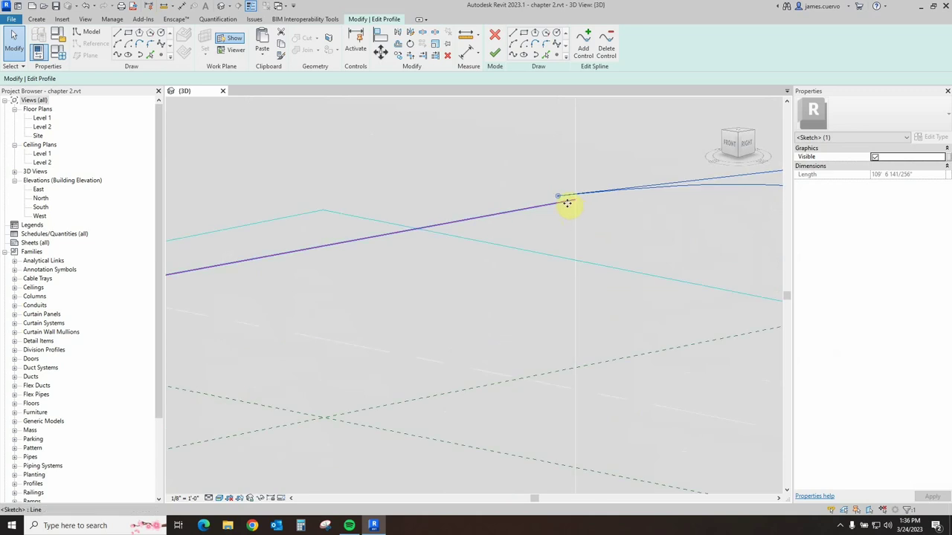
{"action": "scroll", "coordinate": [527, 256], "scroll_direction": "down", "scroll_amount": 1}
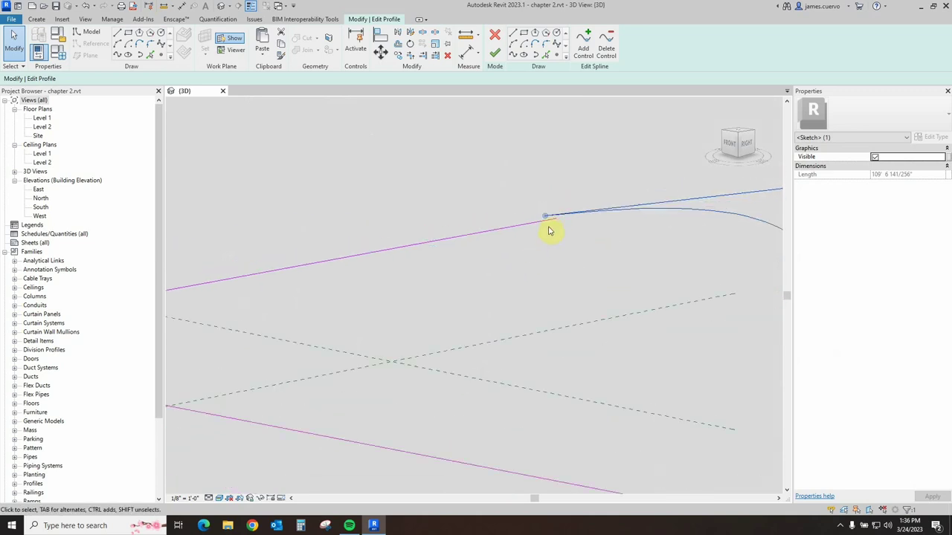
{"action": "mouse_move", "coordinate": [549, 231]}
{"action": "left_mouse_down"}
{"action": "mouse_move", "coordinate": [510, 275]}
{"action": "mouse_move", "coordinate": [586, 270]}
{"action": "left_mouse_up"}
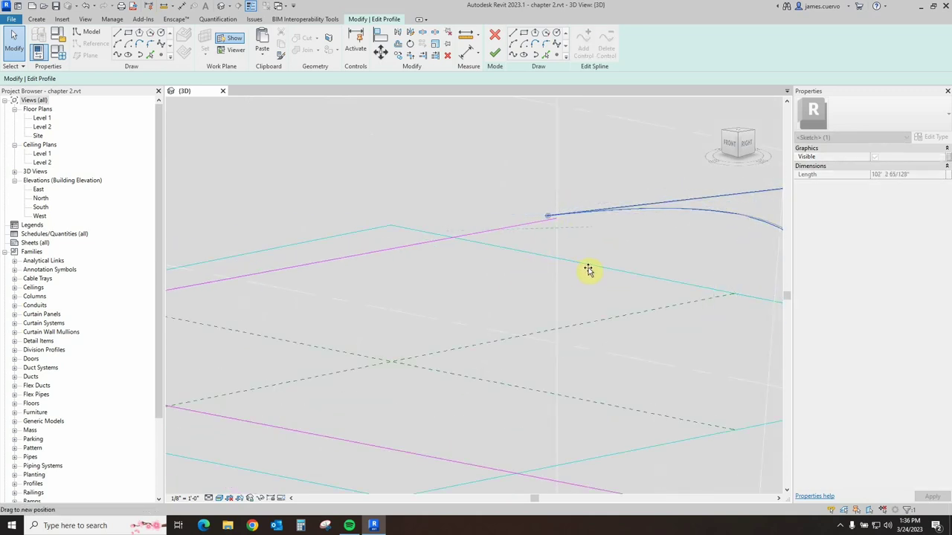
{"action": "left_click", "coordinate": [578, 217]}
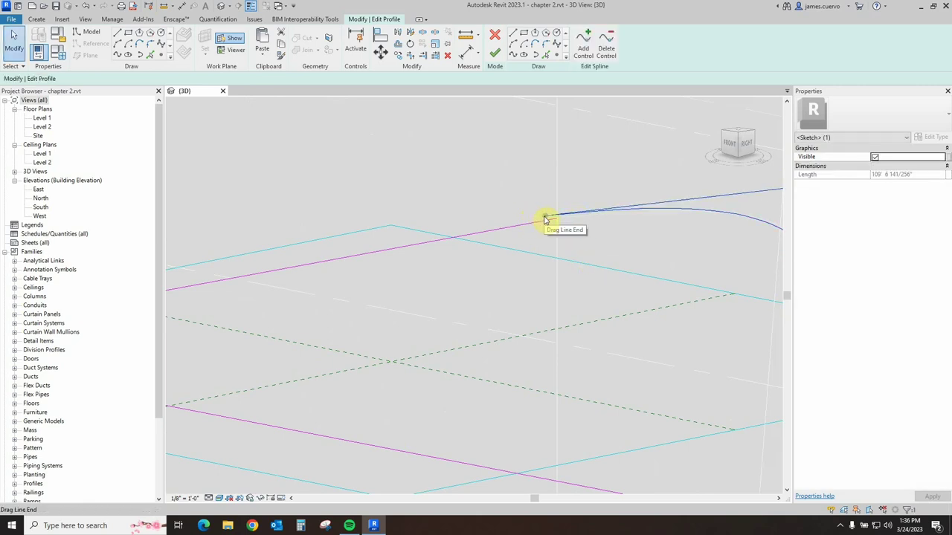
{"action": "key", "text": "Escape"}
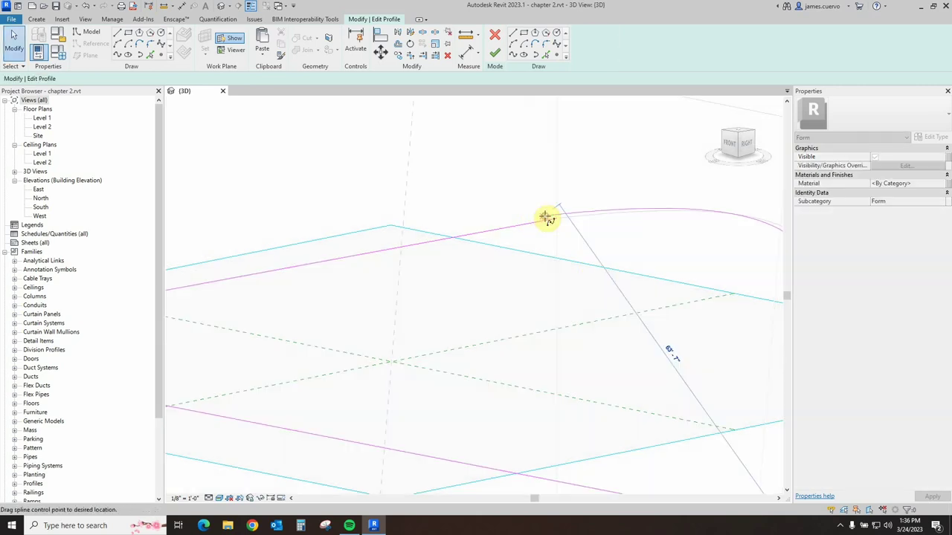
{"action": "left_click", "coordinate": [558, 220]}
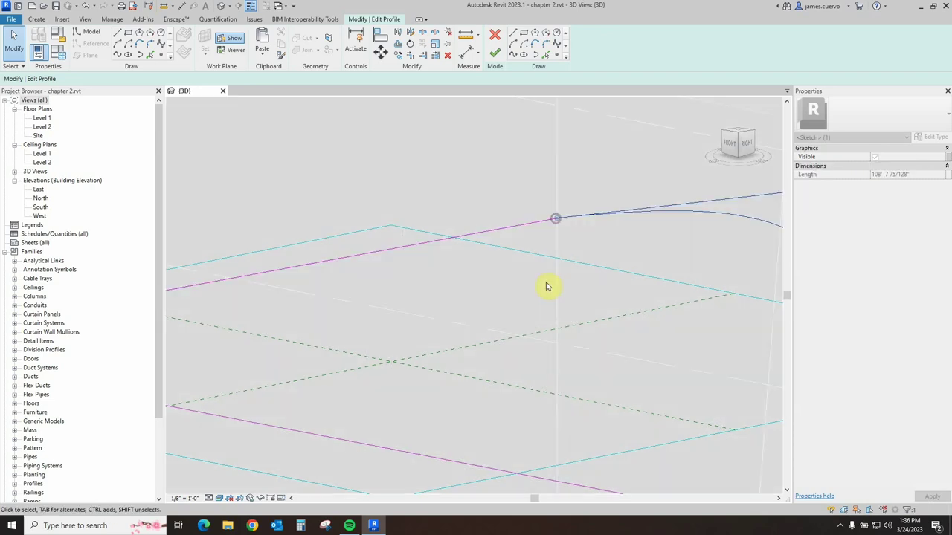
{"action": "scroll", "coordinate": [555, 282], "scroll_direction": "down", "scroll_amount": 5}
{"action": "key", "text": "Escape"}
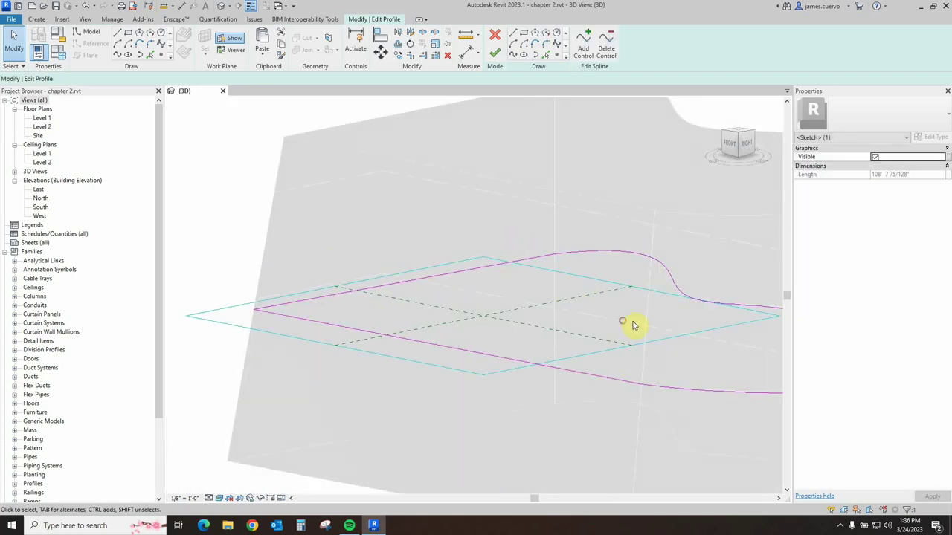
Step: Finish editing the closed mid-height profile to rebuild the form, and deselect the form
{"action": "scroll", "coordinate": [658, 312], "scroll_direction": "down", "scroll_amount": 4}
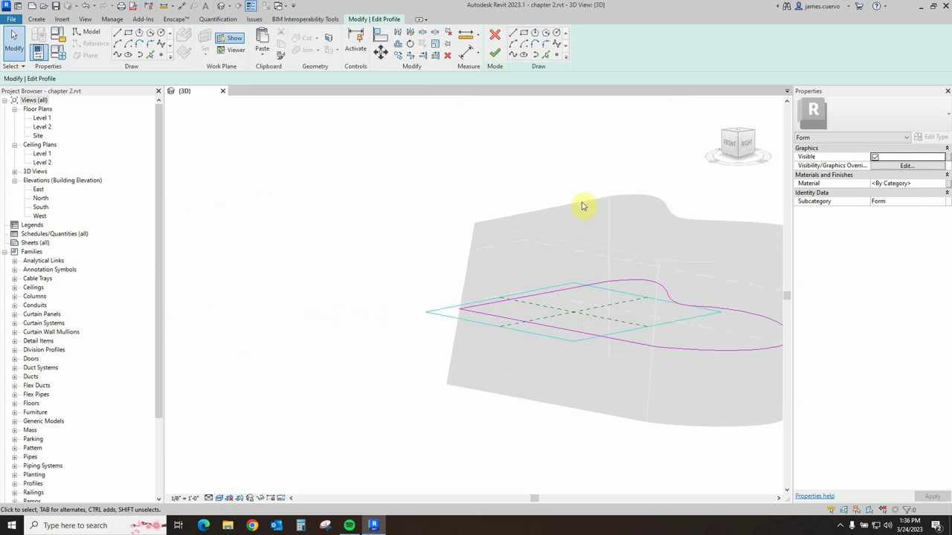
{"action": "middle_click_drag", "start_coordinate": [583, 206], "coordinate": [671, 304], "text": "shift"}
{"action": "left_click", "coordinate": [675, 286]}
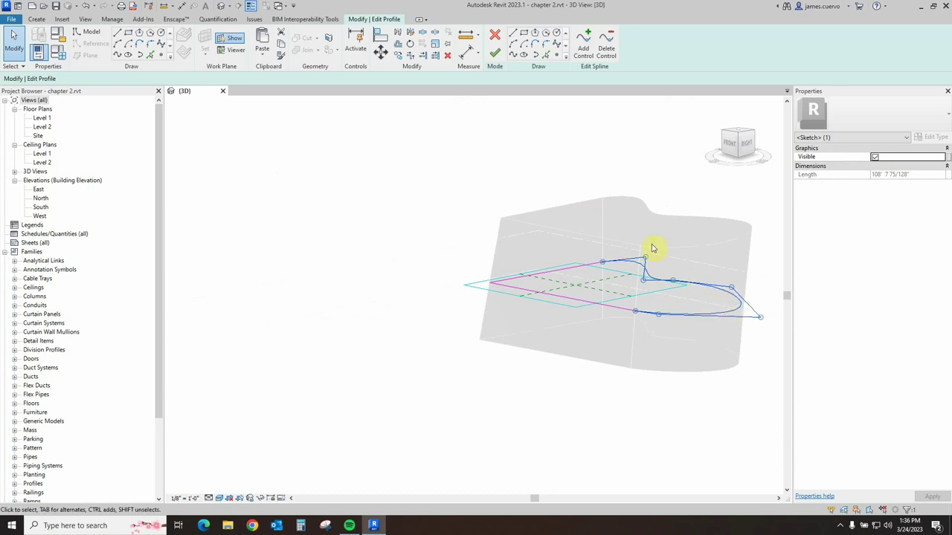
{"action": "left_click", "coordinate": [495, 57]}
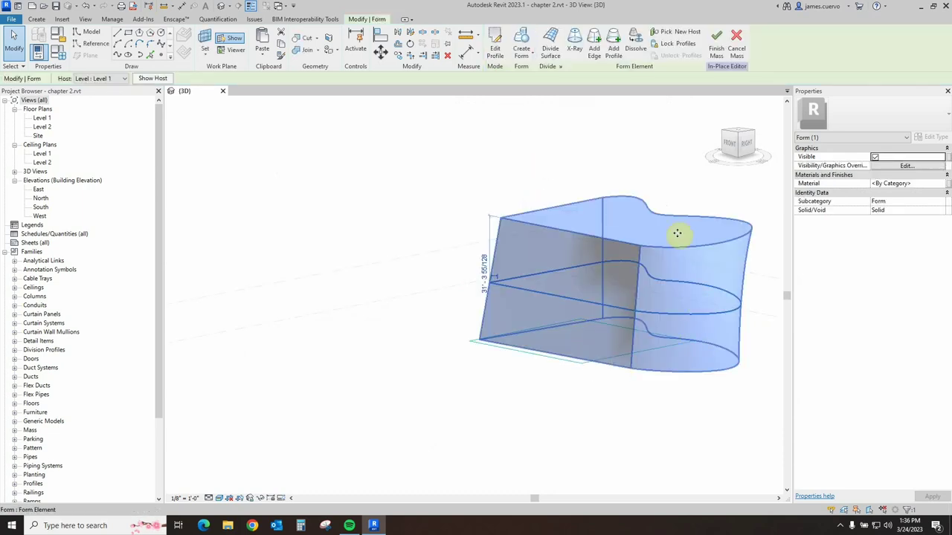
{"action": "left_click_drag", "start_coordinate": [733, 144], "coordinate": [676, 272]}
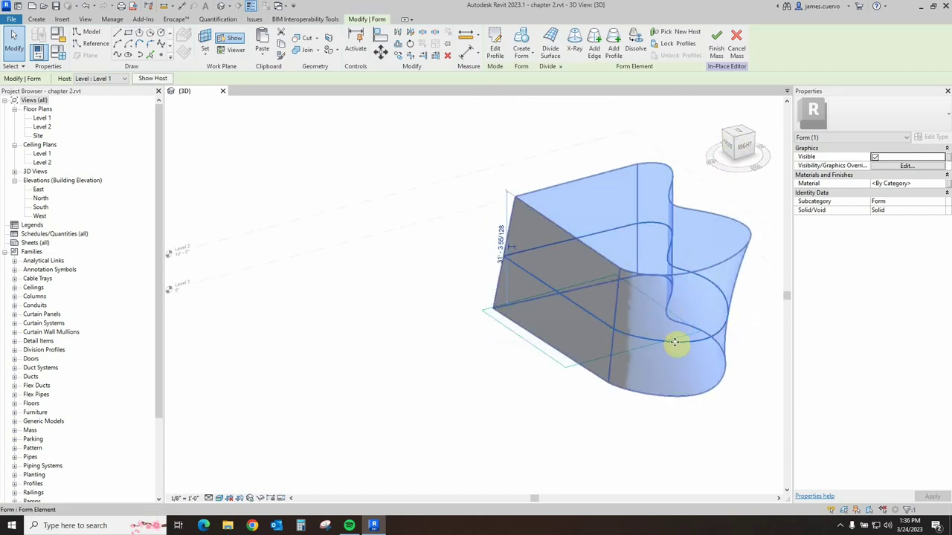
{"action": "left_click", "coordinate": [674, 342]}
{"action": "left_click", "coordinate": [23, 46]}
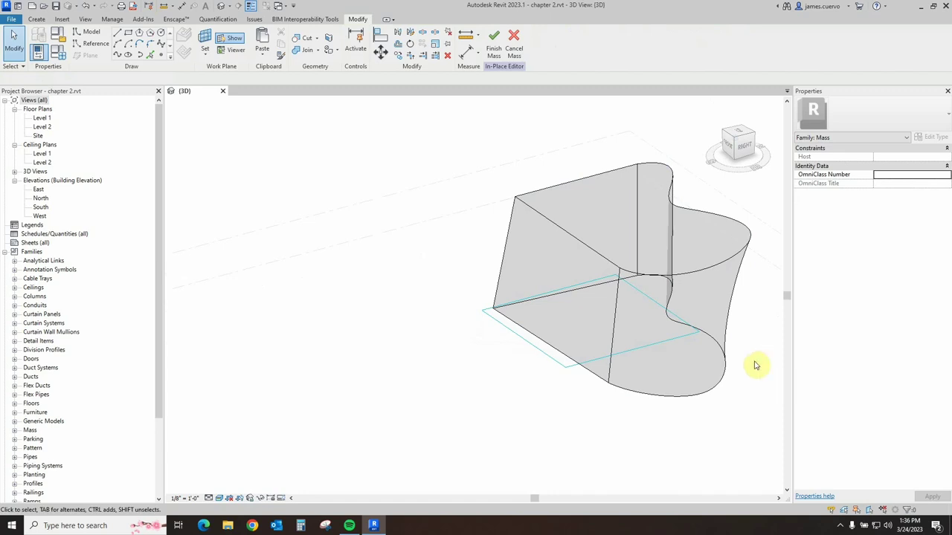
{"action": "left_click", "coordinate": [649, 344]}
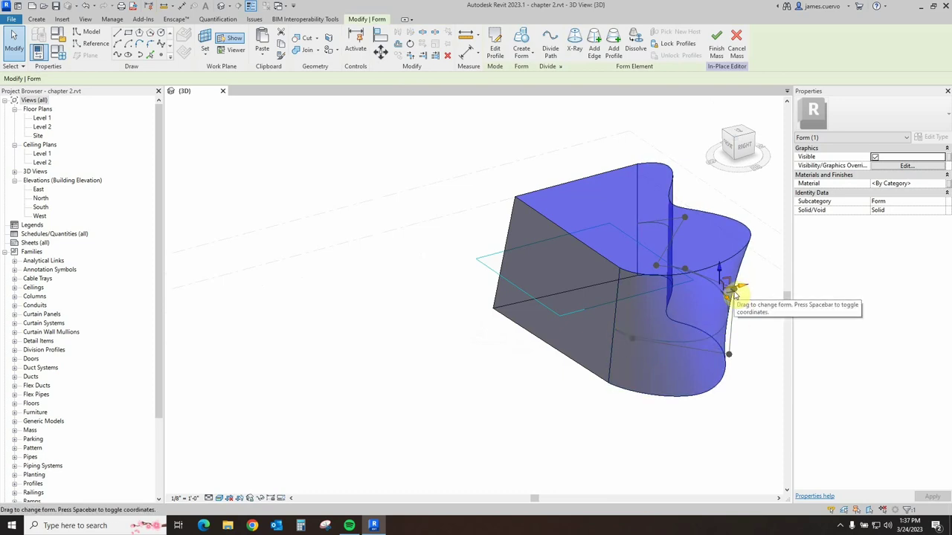
{"action": "scroll", "coordinate": [735, 296], "scroll_direction": "up", "scroll_amount": 5}
{"action": "scroll", "coordinate": [735, 295], "scroll_direction": "up", "scroll_amount": 3}
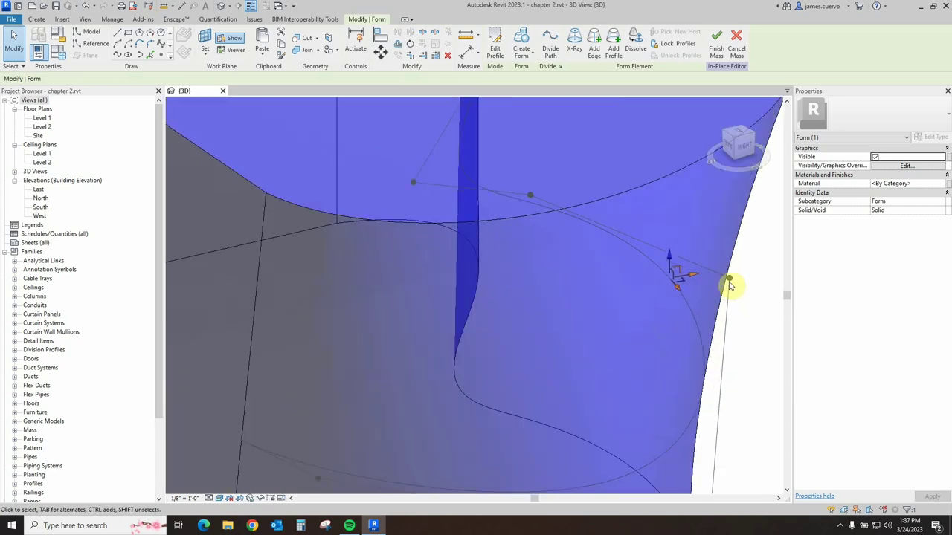
{"action": "left_click_drag", "start_coordinate": [732, 281], "coordinate": [758, 278]}
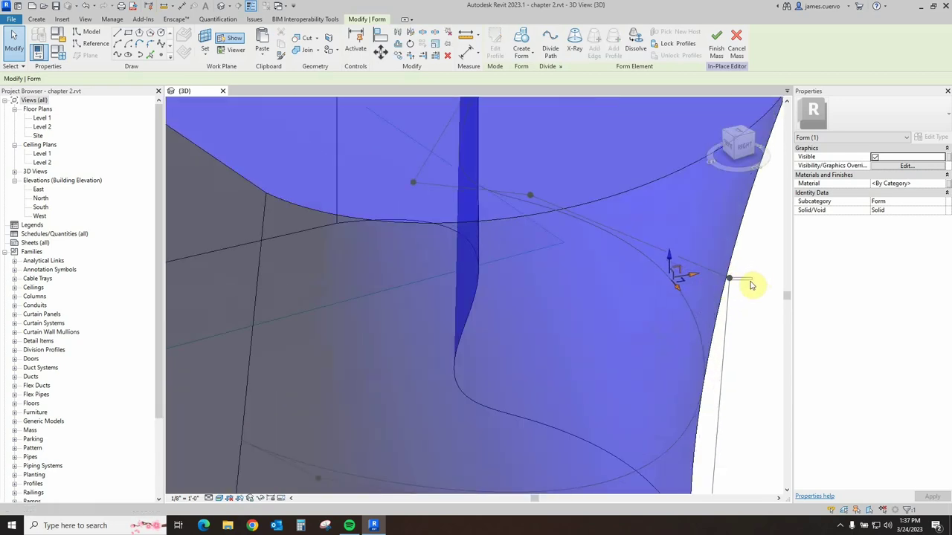
{"action": "left_click", "coordinate": [732, 280]}
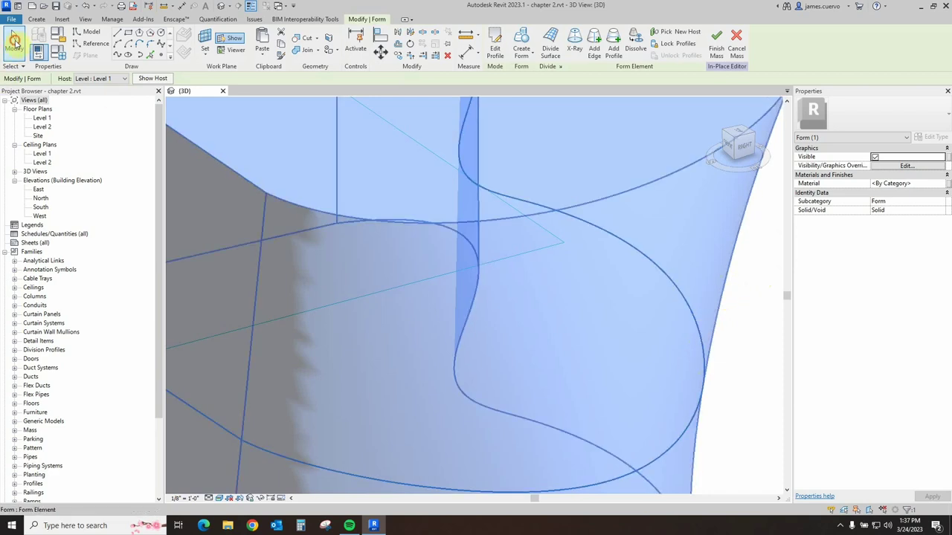
{"action": "left_click", "coordinate": [15, 41]}
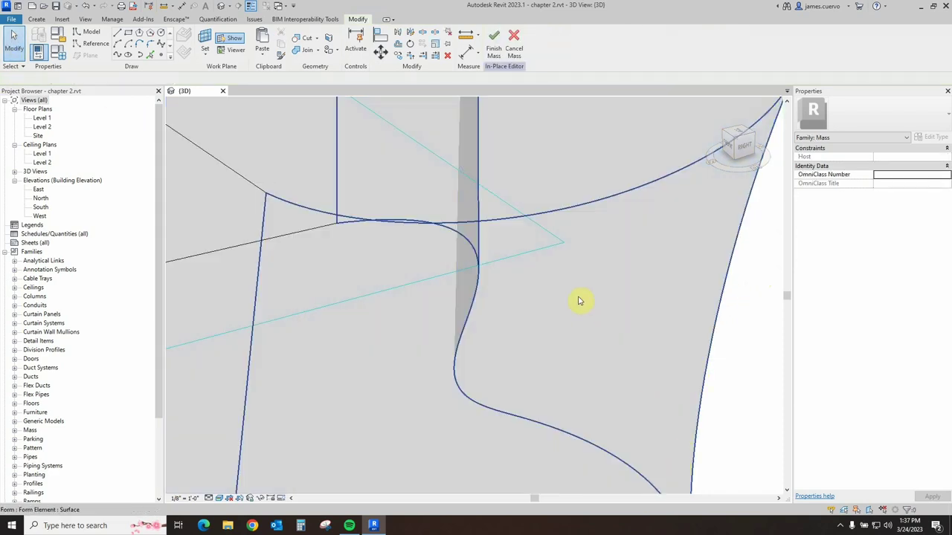
Step: Select the mid-height curved edge and pull its outermost spline control point outward so the rounded end bulges
{"action": "scroll", "coordinate": [579, 300], "scroll_direction": "down", "scroll_amount": 2}
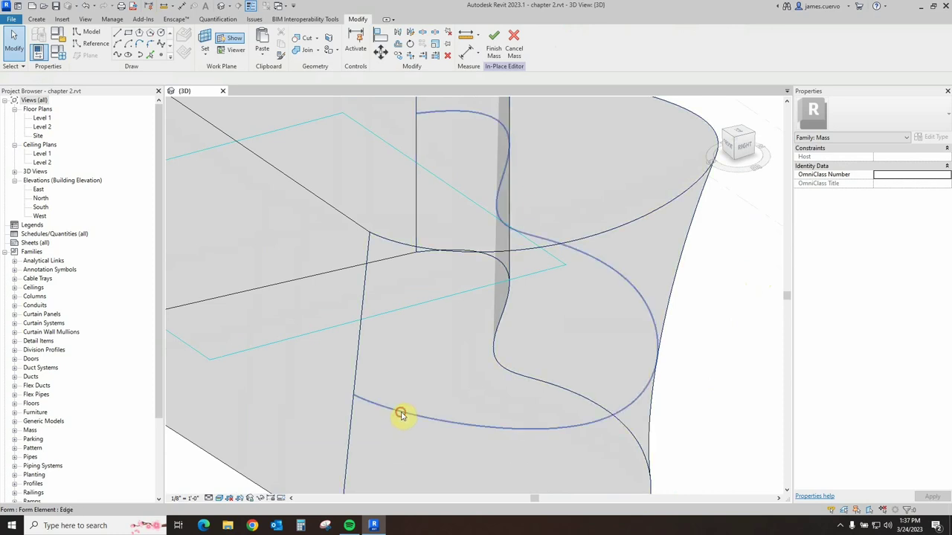
{"action": "left_click", "coordinate": [400, 415]}
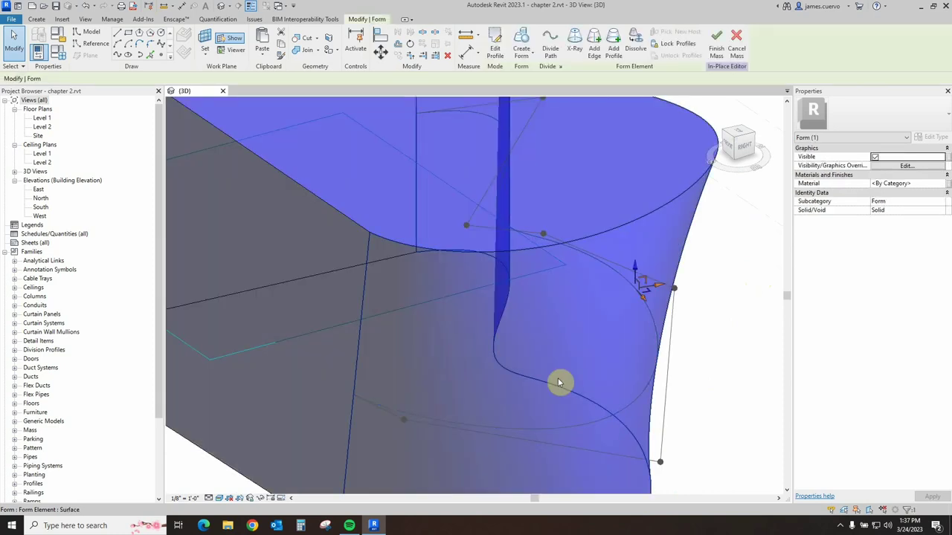
{"action": "left_click", "coordinate": [674, 290]}
{"action": "left_click_drag", "start_coordinate": [690, 289], "coordinate": [786, 268]}
{"action": "scroll", "coordinate": [733, 287], "scroll_direction": "down", "scroll_amount": 3}
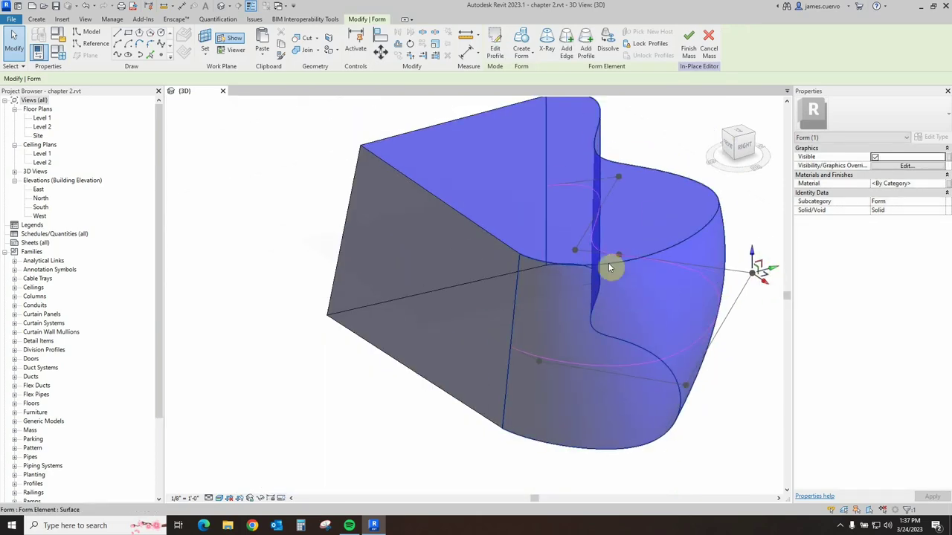
Step: Pull the same mid-height control point farther out horizontally to enlarge the bulge at the rounded end
{"action": "left_click", "coordinate": [744, 147]}
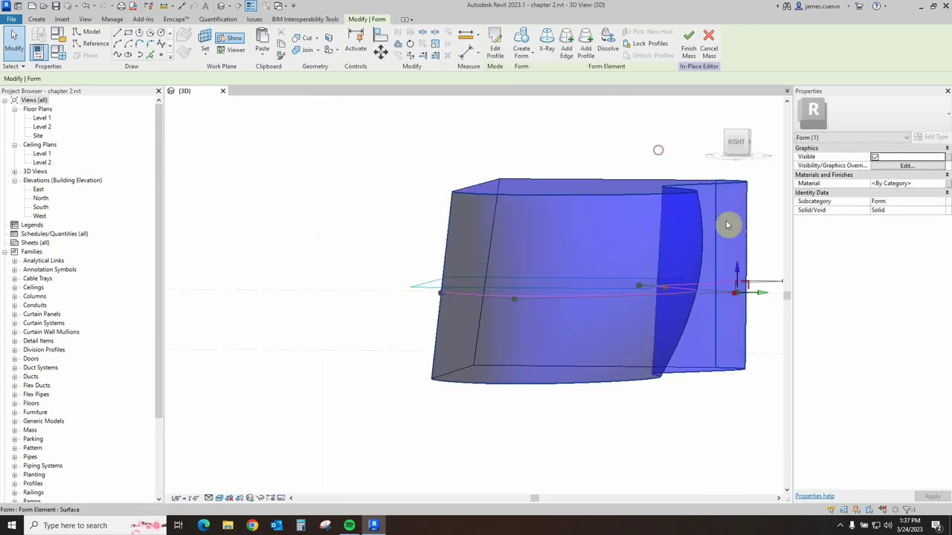
{"action": "scroll", "coordinate": [458, 234], "scroll_direction": "down", "scroll_amount": 1}
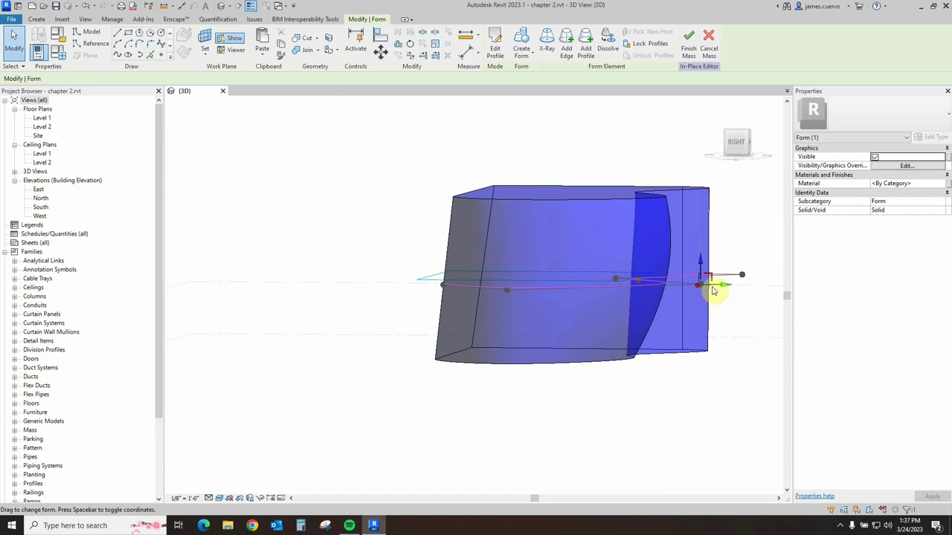
{"action": "left_click_drag", "start_coordinate": [741, 174], "coordinate": [749, 238]}
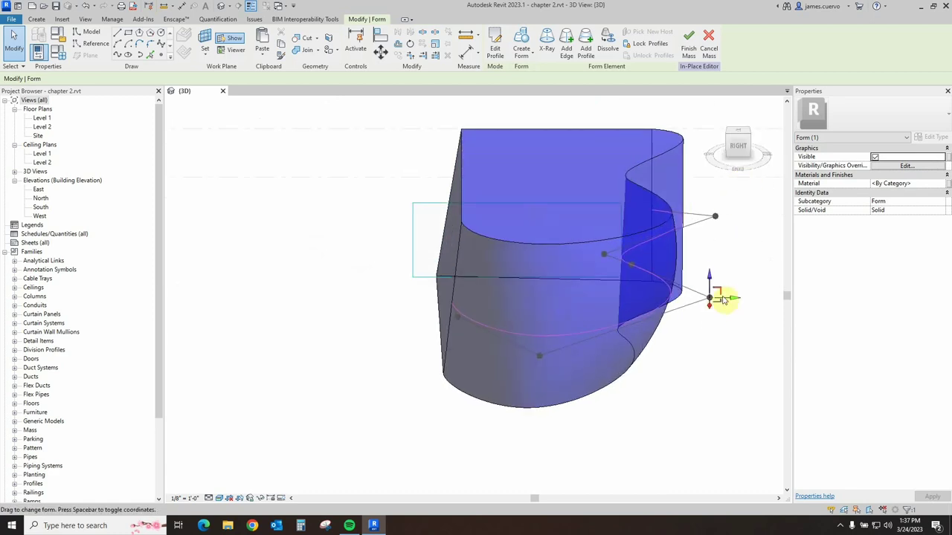
{"action": "left_click_drag", "start_coordinate": [719, 305], "coordinate": [766, 341]}
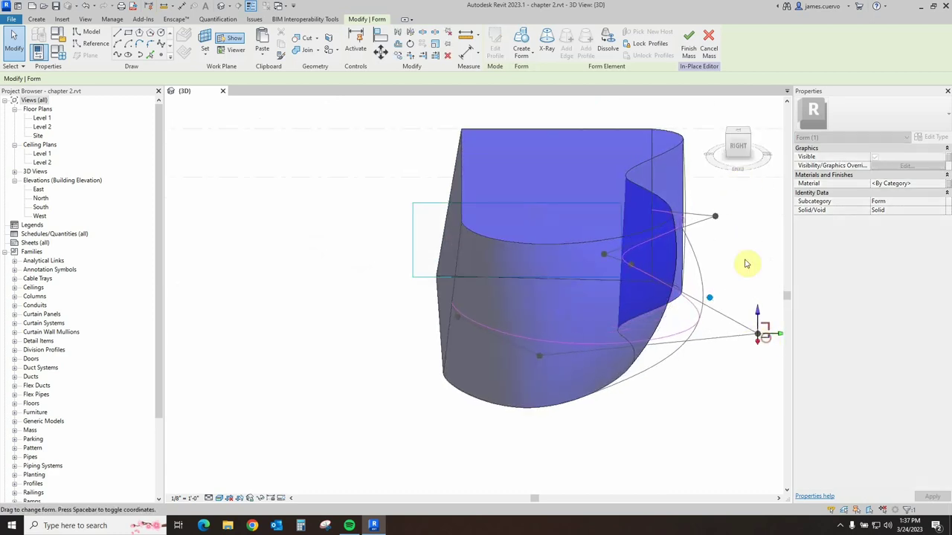
Step: Pull the mid-height spline's control point on the form's wavy back side horizontally outward, and deselect the form
{"action": "left_click", "coordinate": [736, 160]}
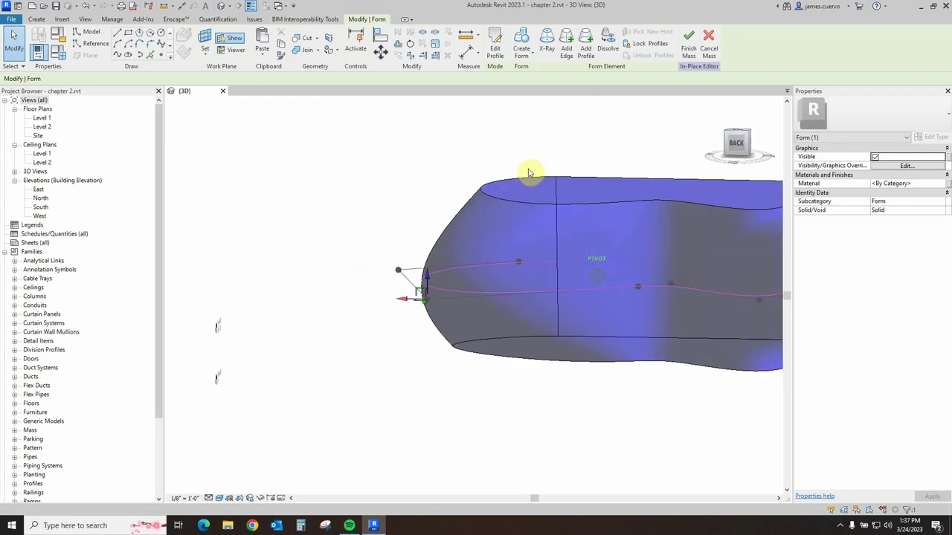
{"action": "middle_click_drag", "start_coordinate": [377, 183], "coordinate": [791, 229], "text": "shift"}
{"action": "scroll", "coordinate": [676, 265], "scroll_direction": "down", "scroll_amount": 4}
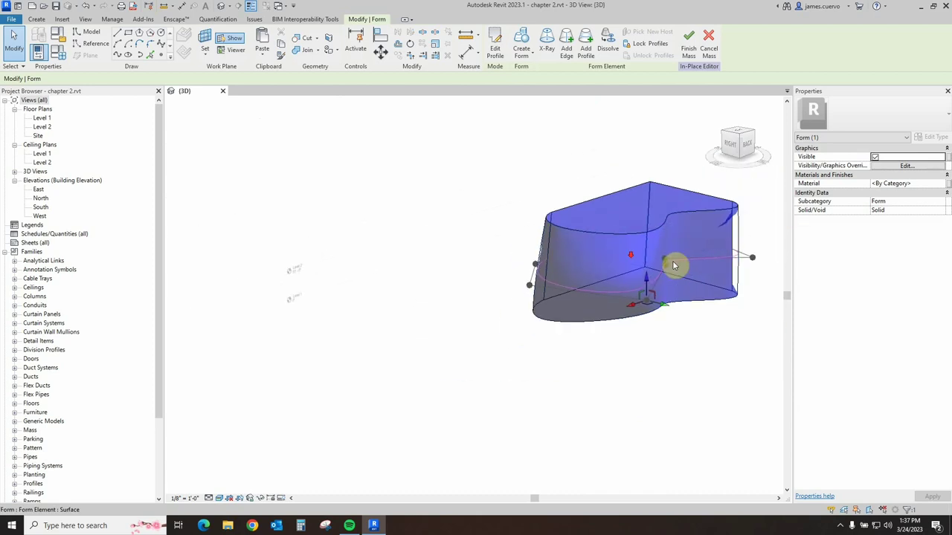
{"action": "middle_click_drag", "start_coordinate": [729, 270], "coordinate": [448, 340]}
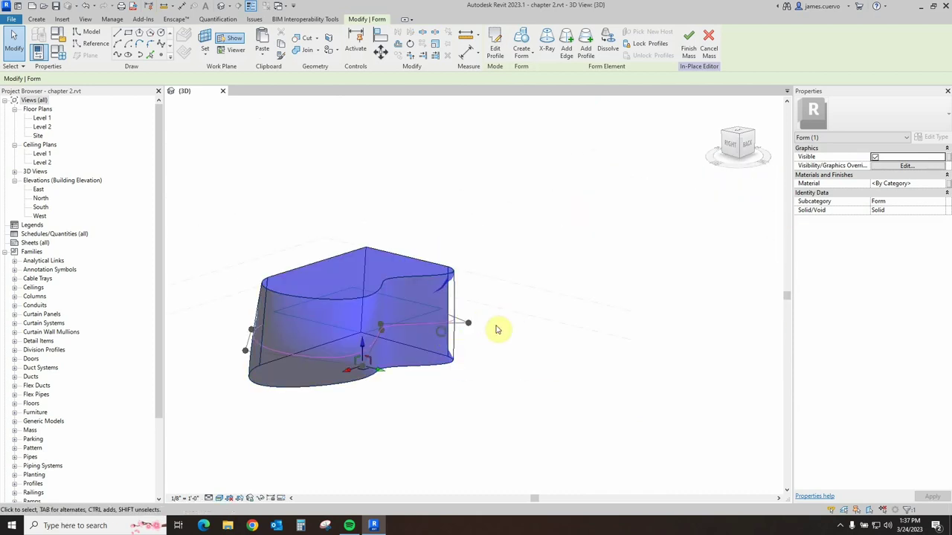
{"action": "left_click", "coordinate": [470, 326]}
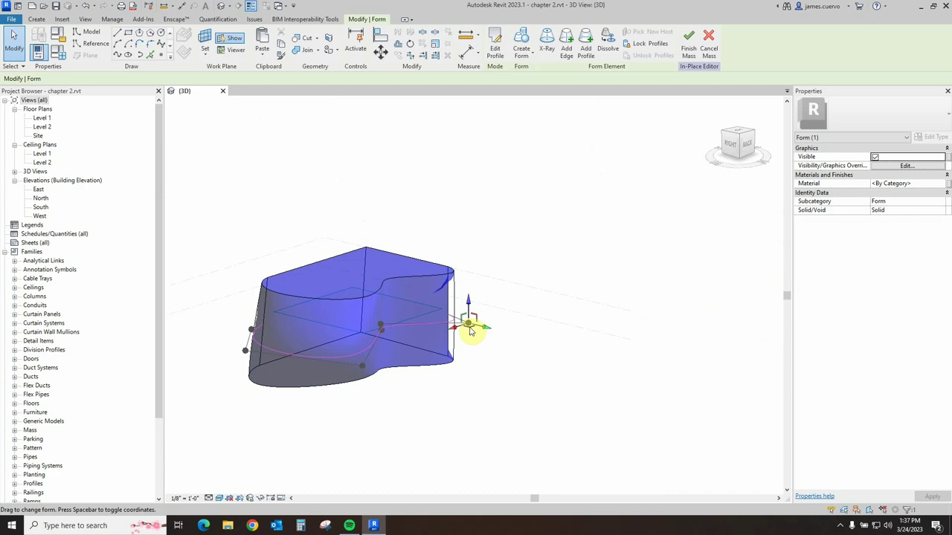
{"action": "left_click_drag", "start_coordinate": [473, 318], "coordinate": [541, 287]}
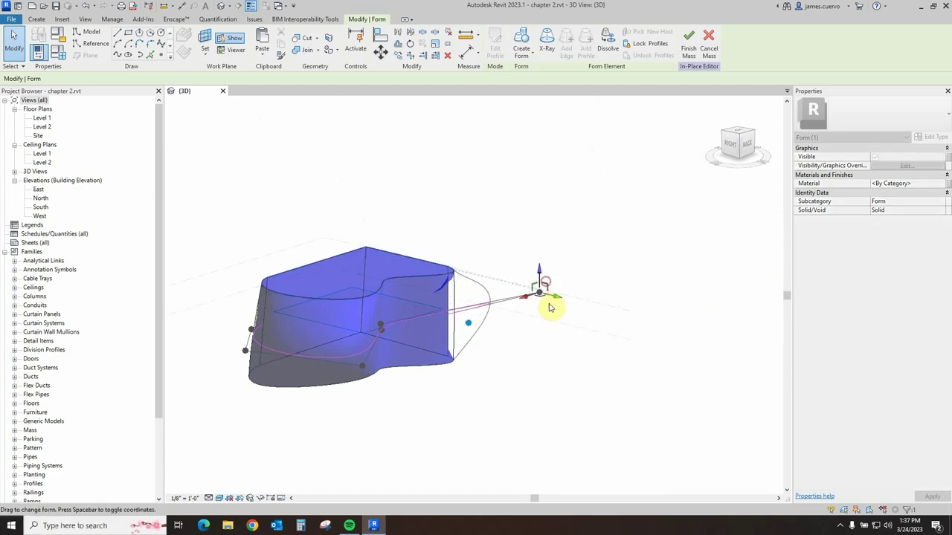
{"action": "left_click", "coordinate": [673, 220]}
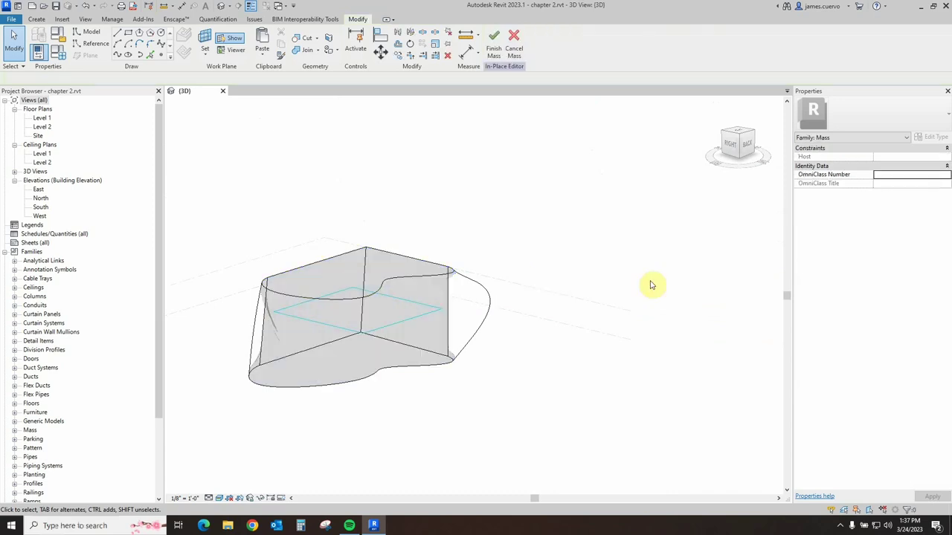
Step: Try raising the form's sharp top corner vertex vertically to about 63'-10", and undo the change
{"action": "middle_click_drag", "start_coordinate": [682, 195], "coordinate": [680, 255], "text": "shift"}
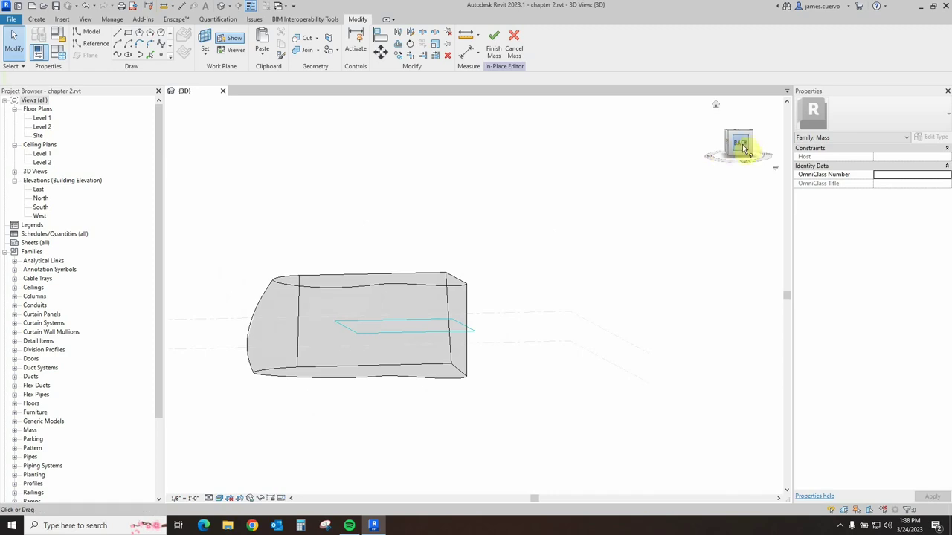
{"action": "middle_click_drag", "start_coordinate": [738, 153], "coordinate": [355, 496], "text": "shift"}
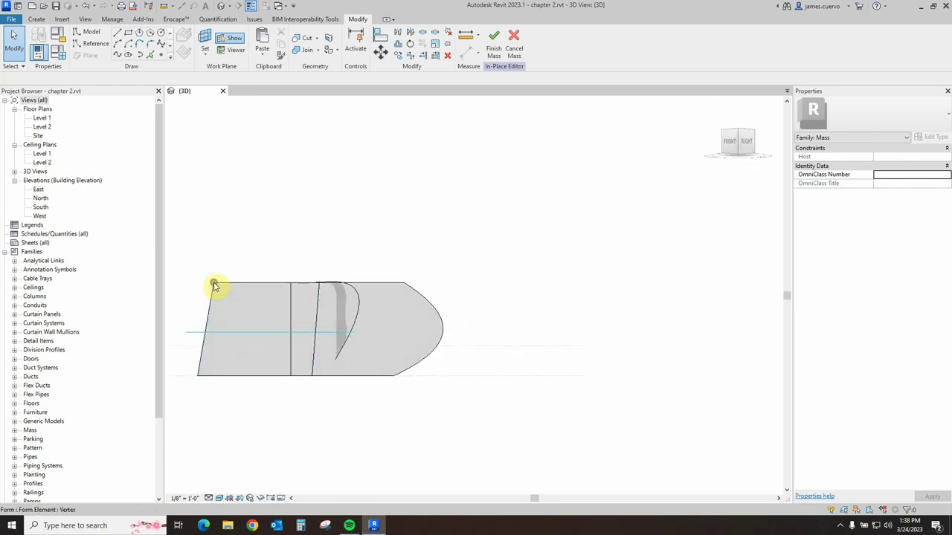
{"action": "left_click", "coordinate": [214, 286]}
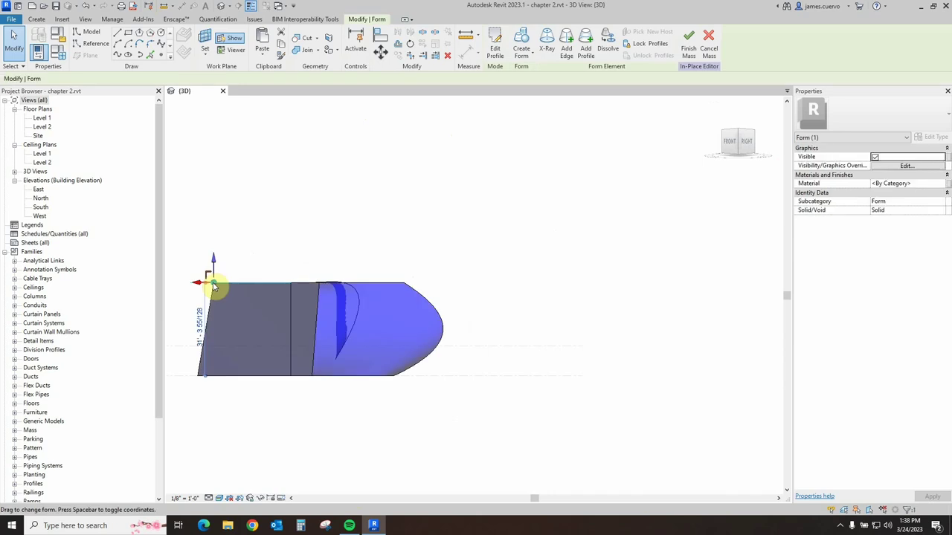
{"action": "left_click", "coordinate": [737, 153]}
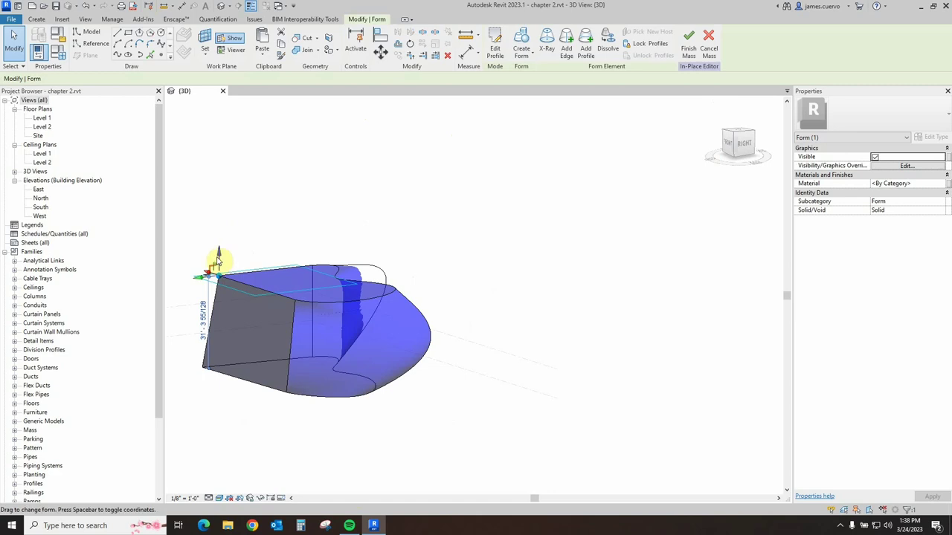
{"action": "left_click_drag", "start_coordinate": [217, 260], "coordinate": [214, 158]}
{"action": "left_click", "coordinate": [737, 142]}
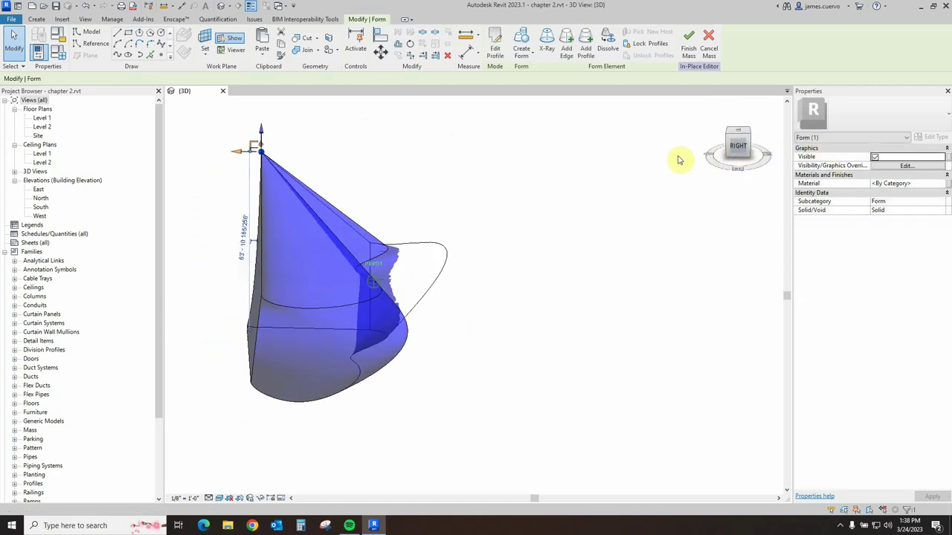
{"action": "middle_click_drag", "start_coordinate": [505, 143], "coordinate": [521, 211], "text": "shift"}
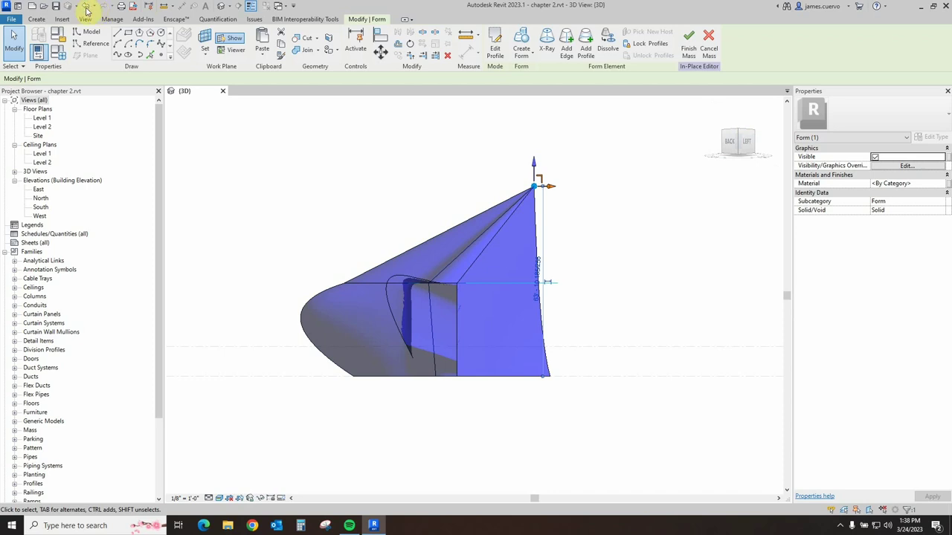
{"action": "key", "text": "Escape"}
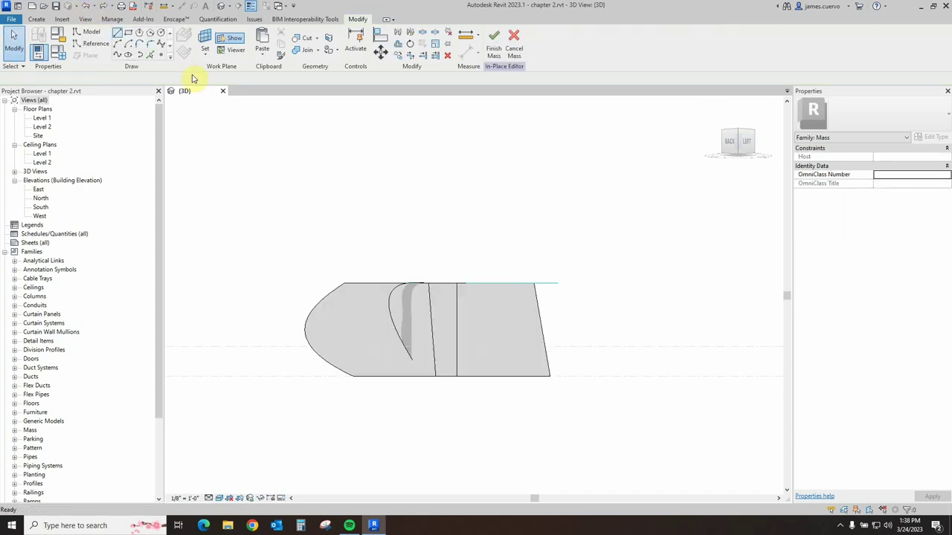
Step: Sketch a small rectangle of model lines in the open space beside the form's straight end
{"action": "left_click_drag", "start_coordinate": [733, 144], "coordinate": [774, 182]}
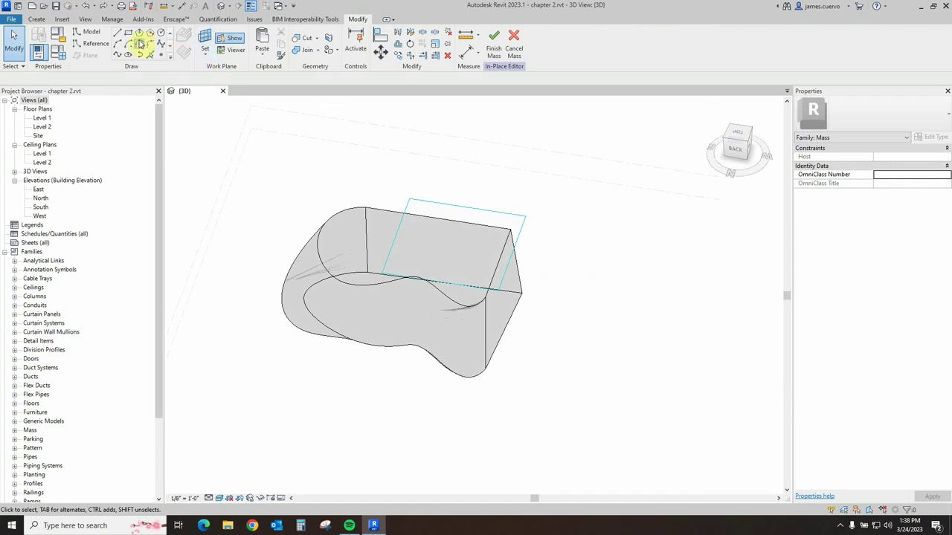
{"action": "left_click", "coordinate": [128, 35]}
{"action": "left_click", "coordinate": [563, 261]}
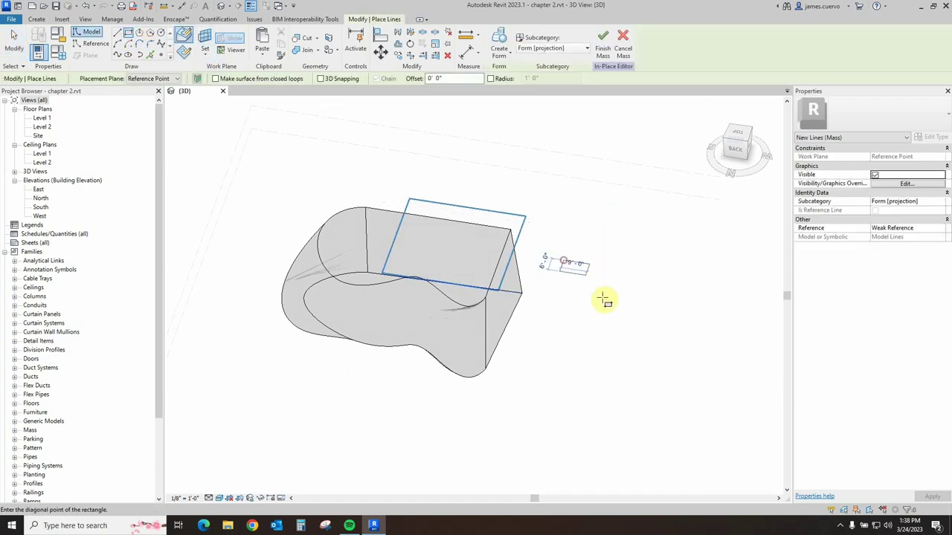
{"action": "left_click", "coordinate": [619, 303]}
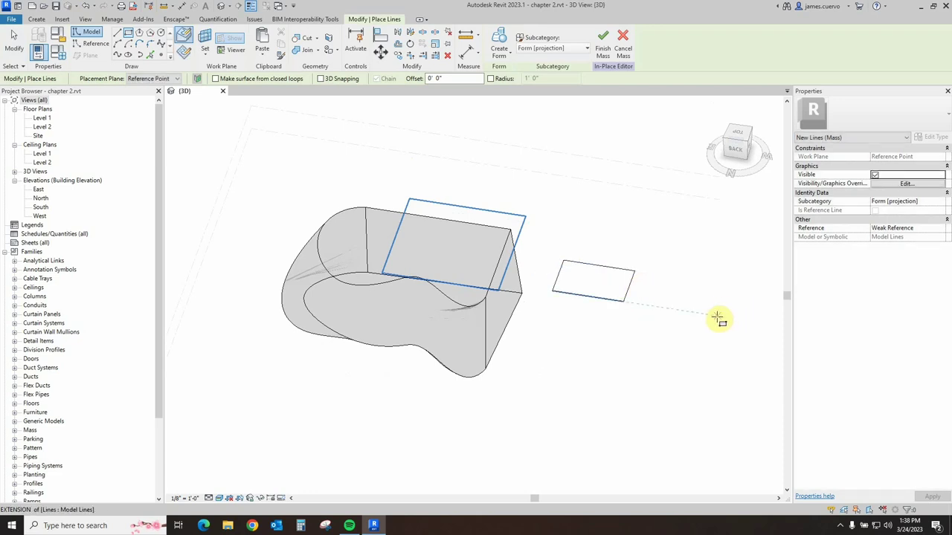
{"action": "key", "text": "Escape"}
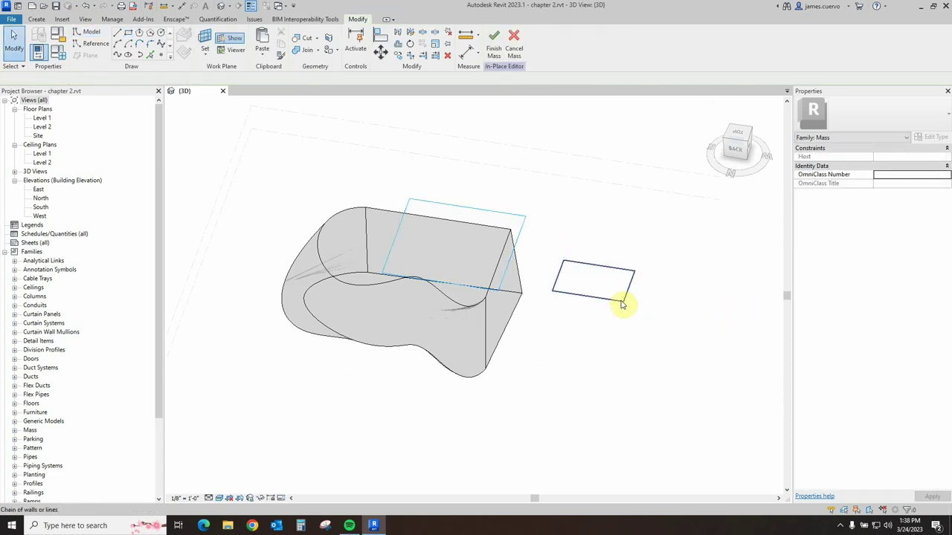
Step: Create a solid form from the small rectangle sketched beside the curved mass
{"action": "left_click", "coordinate": [620, 305]}
{"action": "left_click", "coordinate": [501, 54]}
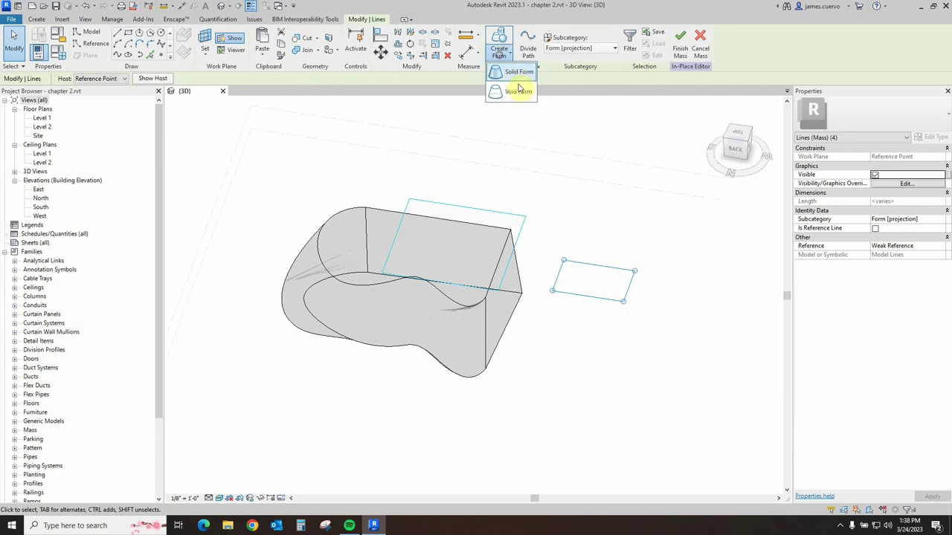
{"action": "left_click", "coordinate": [718, 147]}
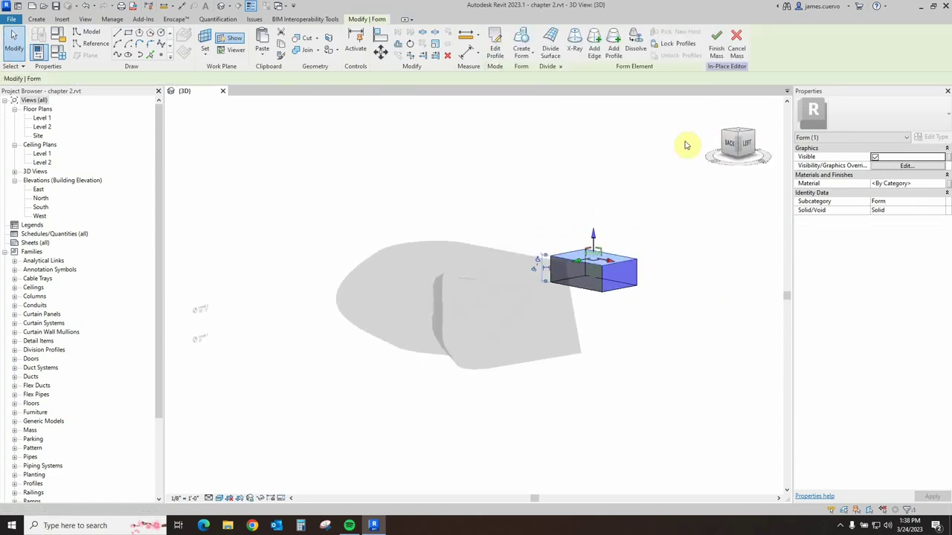
Step: Raise one top corner vertex of the small box form vertically to about 29'-3" and inspect the warped shape
{"action": "left_click", "coordinate": [626, 264]}
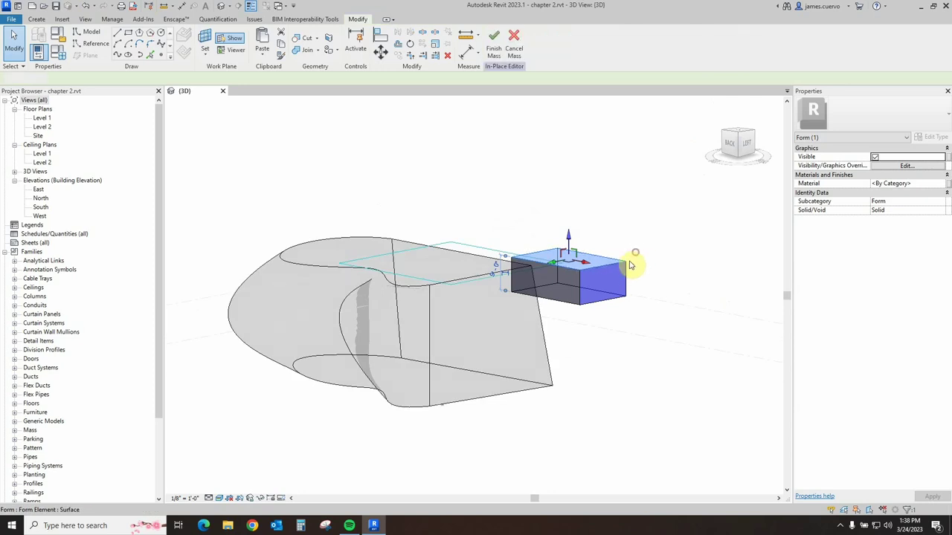
{"action": "left_click", "coordinate": [626, 266]}
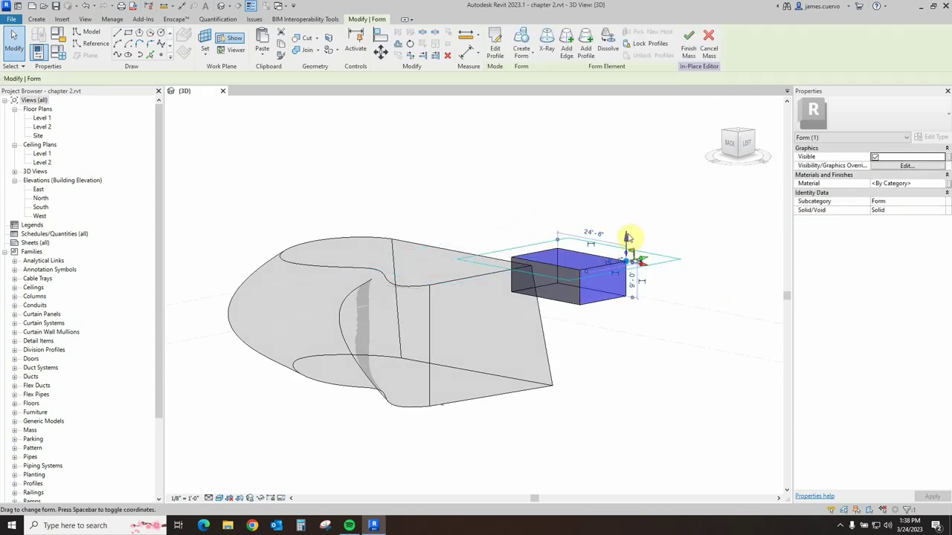
{"action": "left_click_drag", "start_coordinate": [627, 237], "coordinate": [630, 163]}
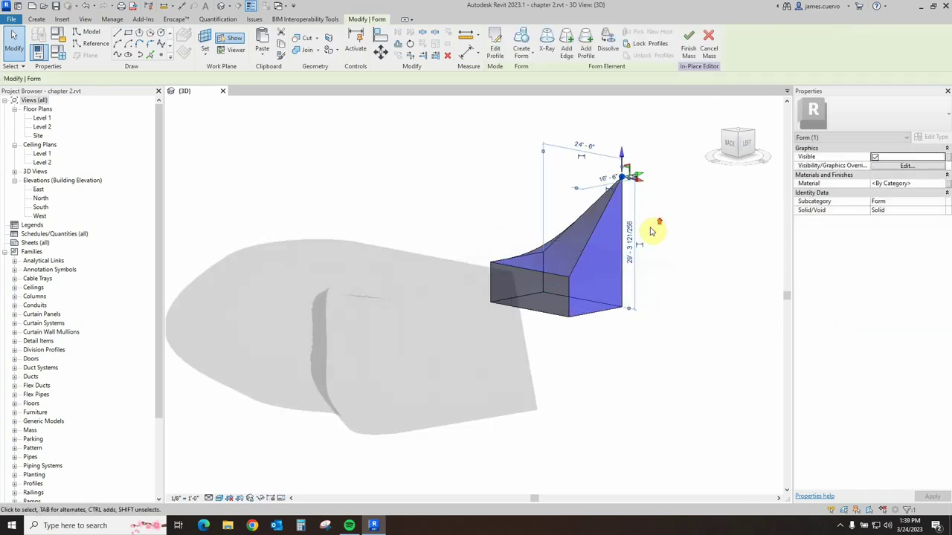
{"action": "left_click", "coordinate": [729, 140]}
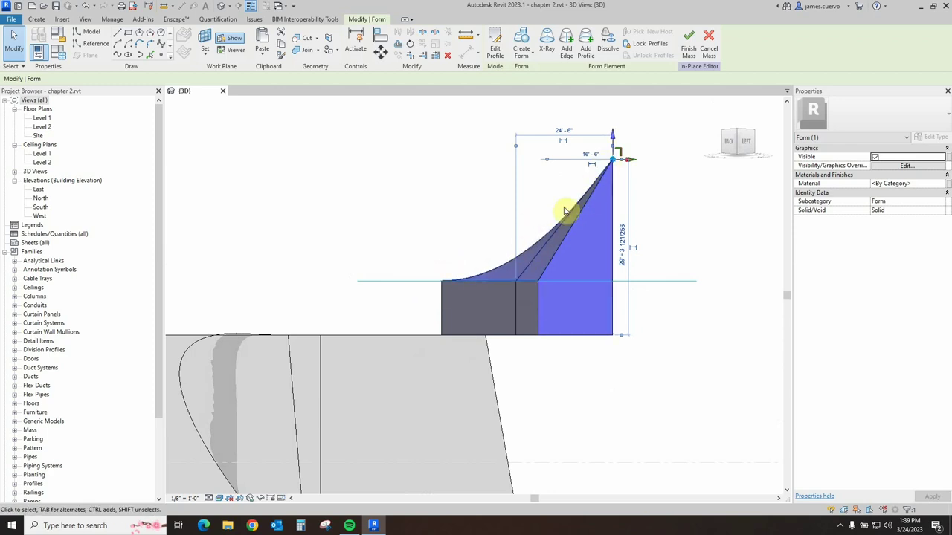
{"action": "left_click", "coordinate": [731, 145]}
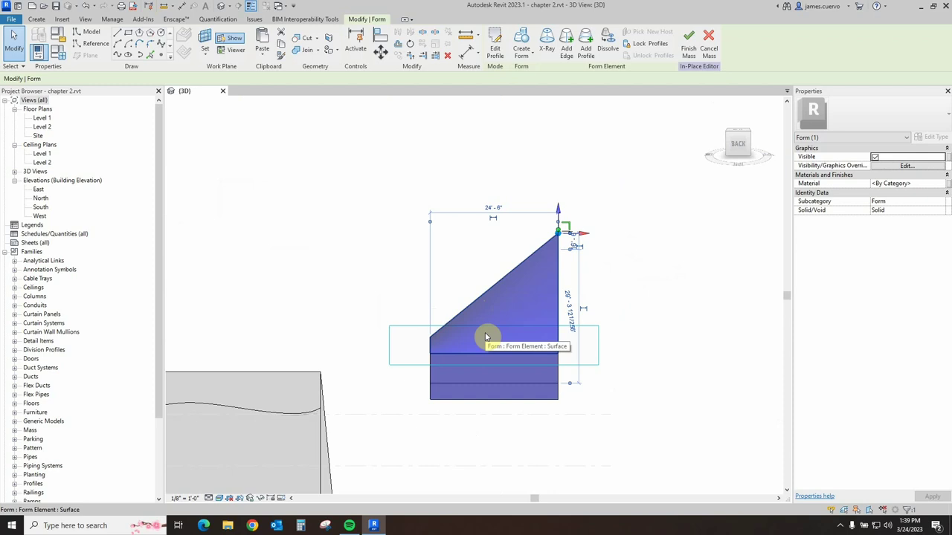
{"action": "scroll", "coordinate": [453, 410], "scroll_direction": "down", "scroll_amount": 3}
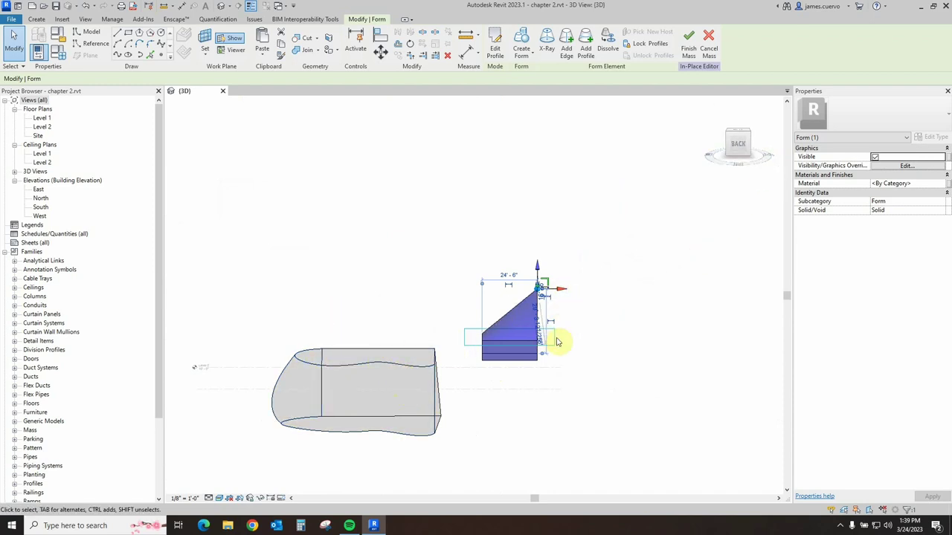
Step: Delete the small box form with the raised corner
{"action": "left_click", "coordinate": [606, 314]}
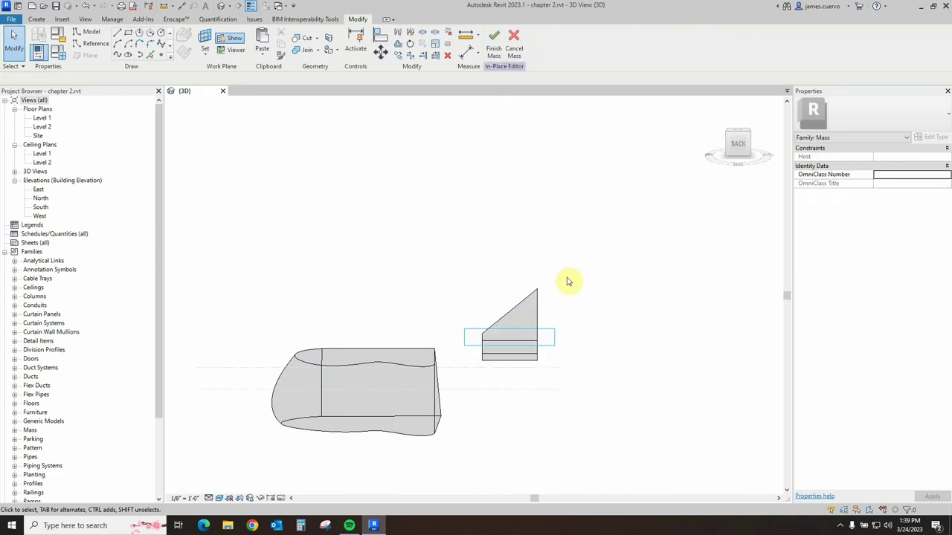
{"action": "left_click_drag", "start_coordinate": [429, 241], "coordinate": [621, 378]}
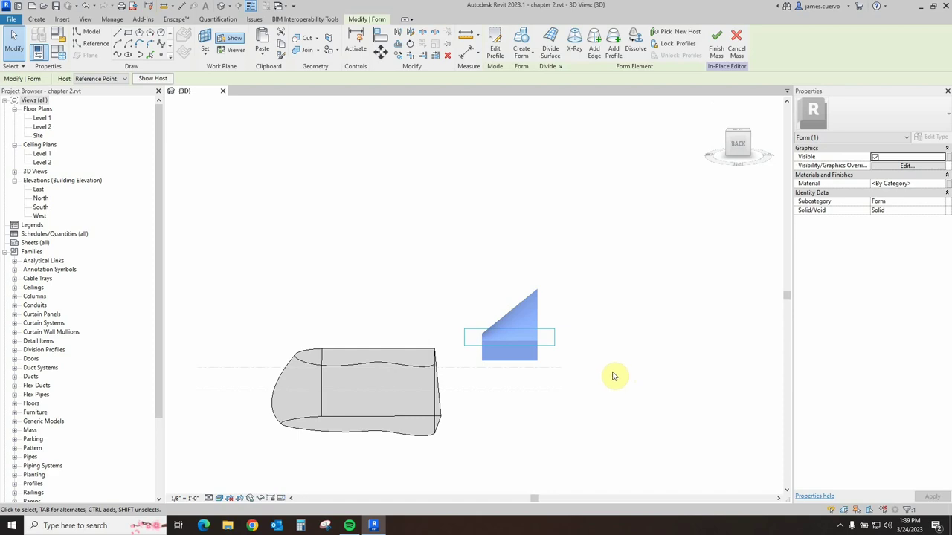
{"action": "key", "text": "Delete"}
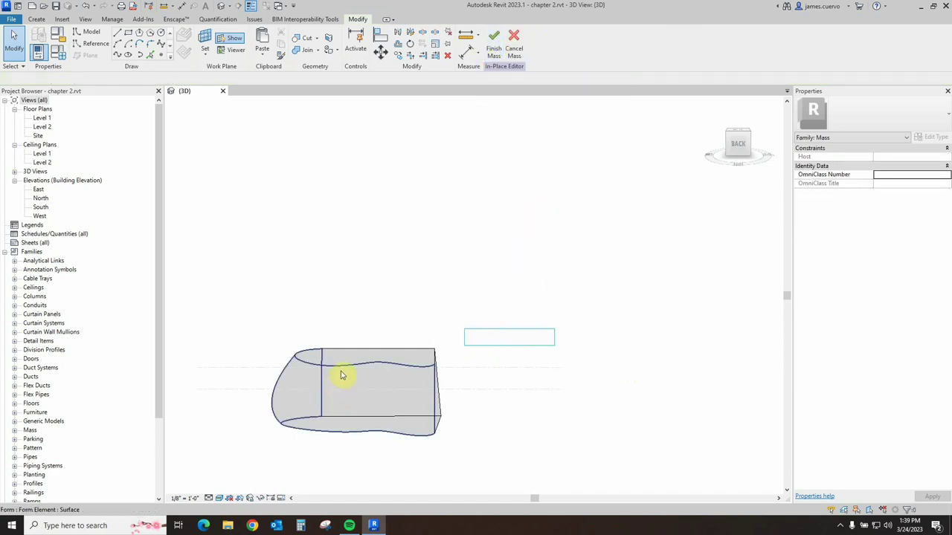
Step: Switch the 3D view's visual style to Hidden Line
{"action": "left_click_drag", "start_coordinate": [735, 153], "coordinate": [376, 325]}
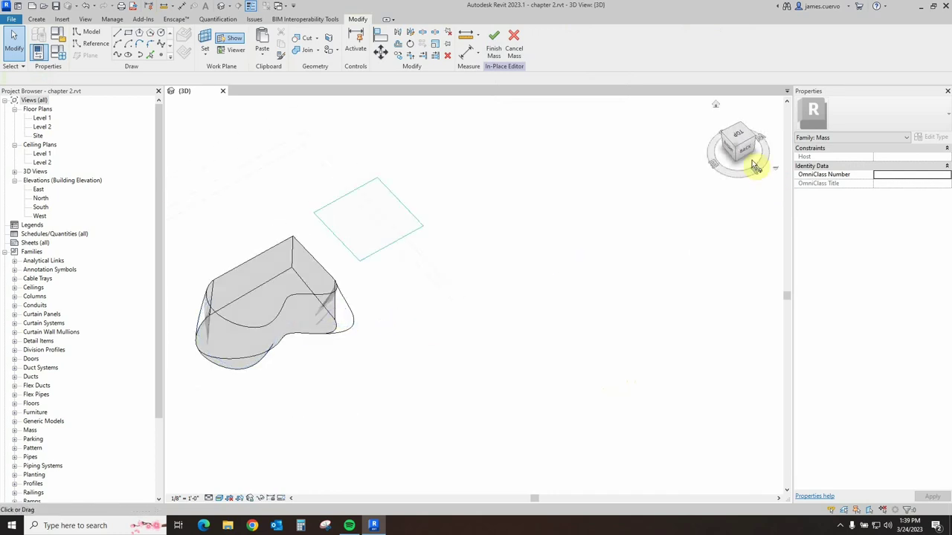
{"action": "mouse_move", "coordinate": [742, 151]}
{"action": "left_mouse_down"}
{"action": "mouse_move", "coordinate": [208, 155]}
{"action": "mouse_move", "coordinate": [315, 152]}
{"action": "mouse_move", "coordinate": [365, 99]}
{"action": "mouse_move", "coordinate": [516, 270]}
{"action": "mouse_move", "coordinate": [729, 218]}
{"action": "left_mouse_up"}
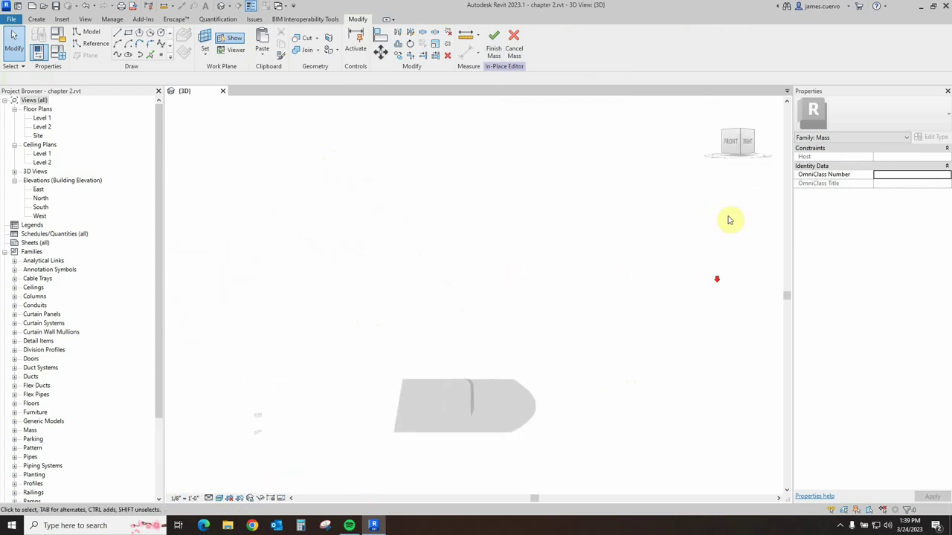
{"action": "left_click", "coordinate": [729, 152]}
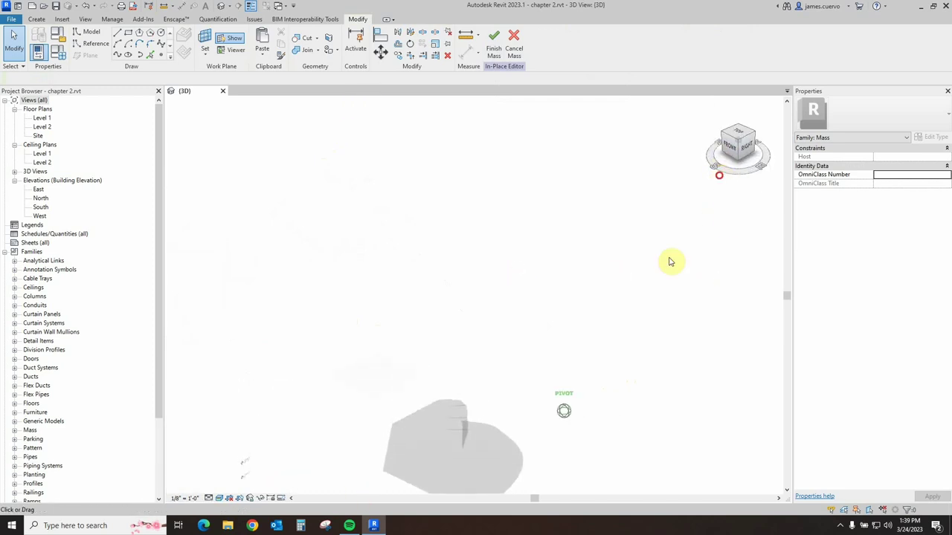
{"action": "middle_click_drag", "start_coordinate": [559, 318], "coordinate": [523, 340], "text": "shift"}
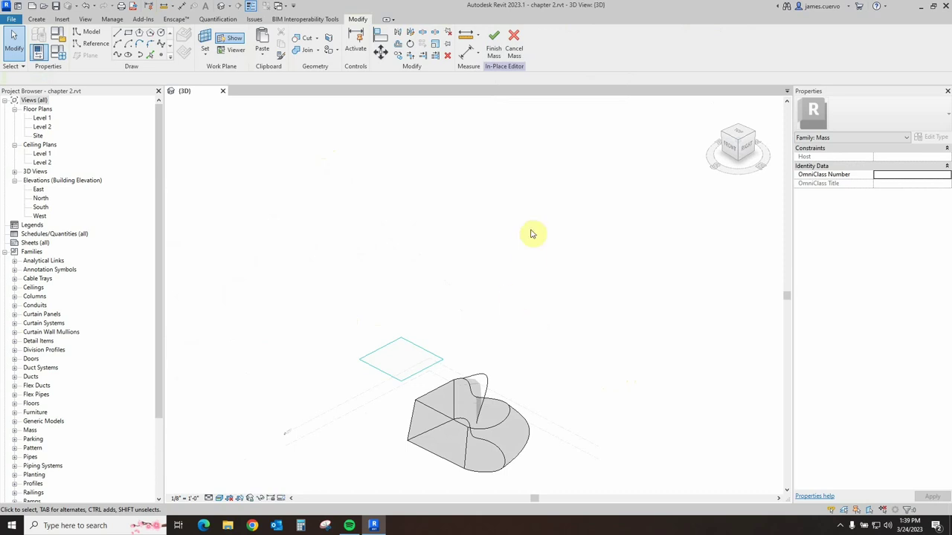
{"action": "left_click", "coordinate": [221, 500]}
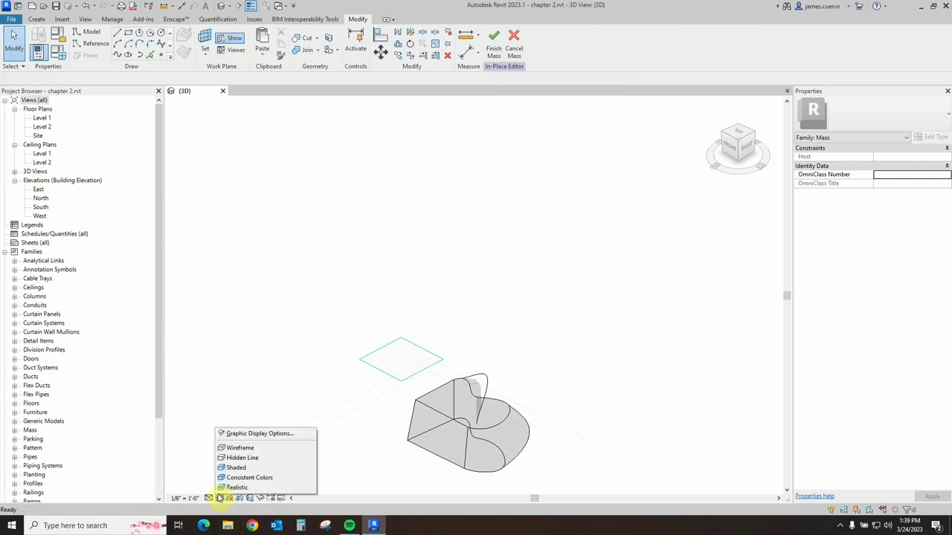
{"action": "left_click", "coordinate": [245, 457]}
Step: Add a slanted edge on the form's flat end face, from near the bottom edge's middle to a point near the top edge's inner end
{"action": "mouse_move", "coordinate": [578, 403]}
{"action": "middle_mouse_down", "text": "shift"}
{"action": "mouse_move", "coordinate": [452, 418]}
{"action": "mouse_move", "coordinate": [491, 334]}
{"action": "mouse_move", "coordinate": [504, 365]}
{"action": "mouse_move", "coordinate": [529, 271]}
{"action": "mouse_move", "coordinate": [525, 287]}
{"action": "middle_mouse_up", "text": "shift"}
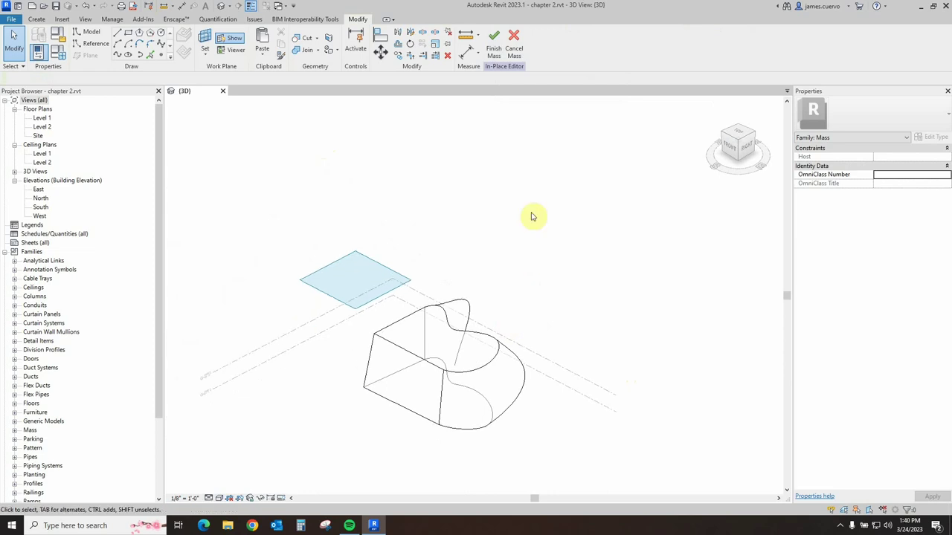
{"action": "scroll", "coordinate": [435, 334], "scroll_direction": "up", "scroll_amount": 2}
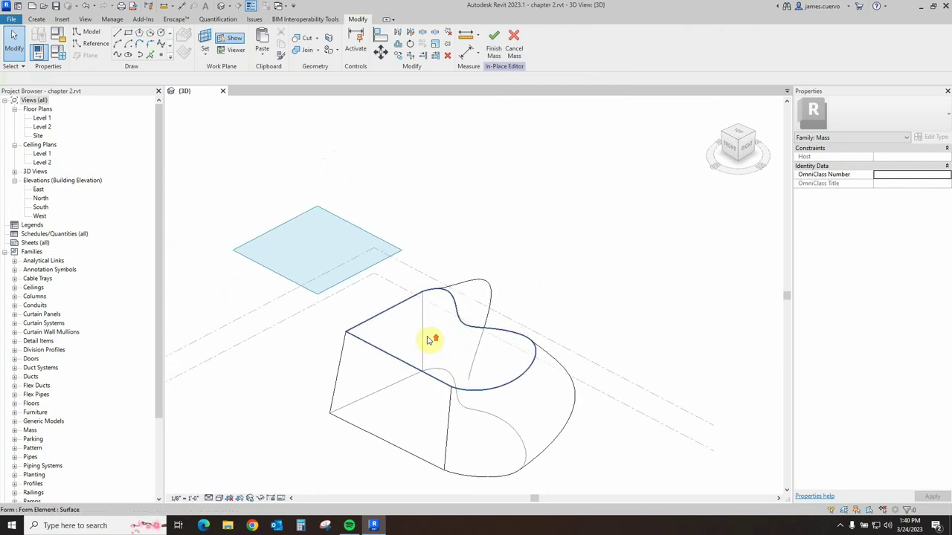
{"action": "left_click", "coordinate": [393, 359]}
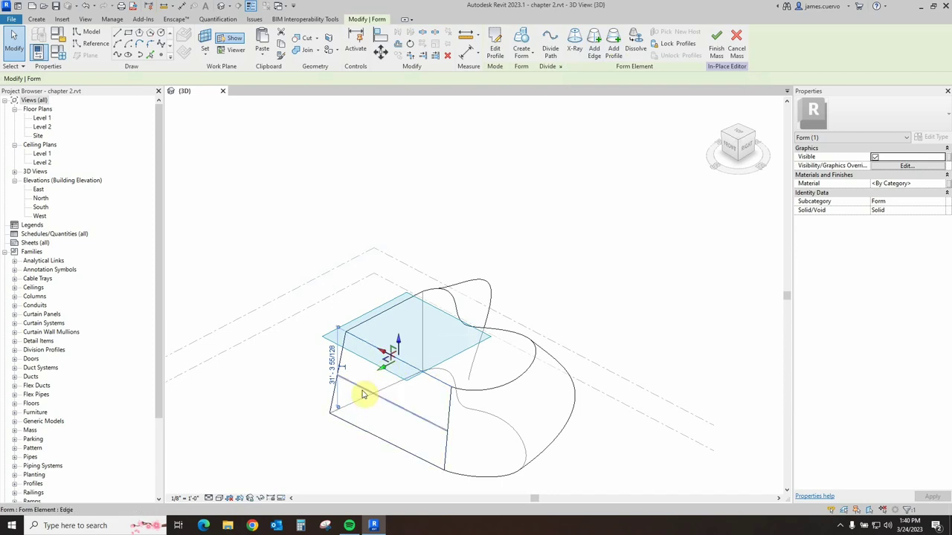
{"action": "left_click", "coordinate": [595, 50]}
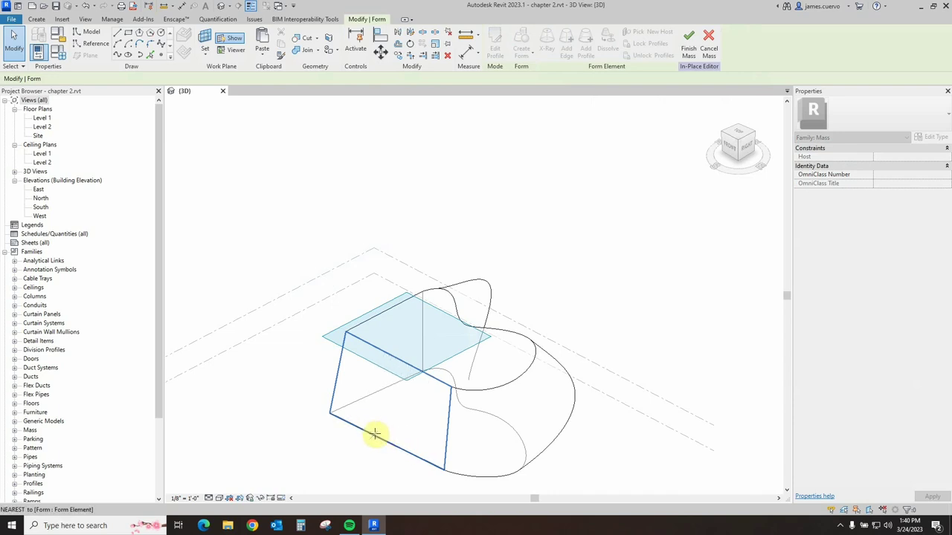
{"action": "left_click", "coordinate": [380, 439]}
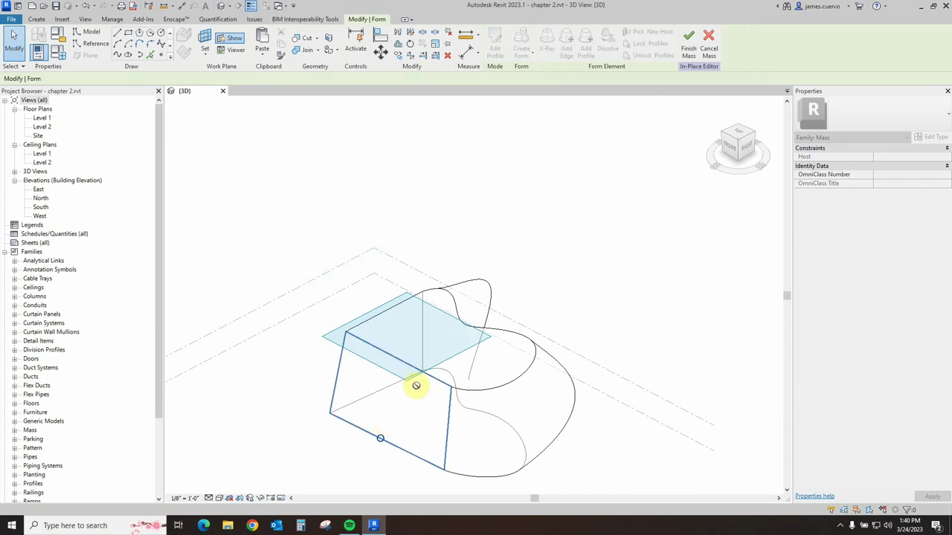
{"action": "left_click", "coordinate": [432, 380]}
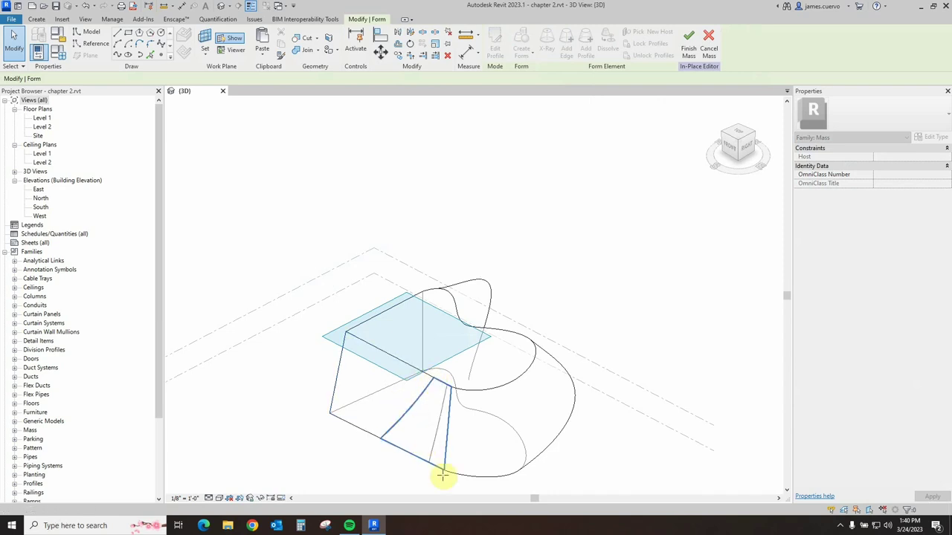
{"action": "key", "text": "Escape"}
{"action": "key", "text": "Escape"}
Step: Pull the new slanted edge's top vertex outward from the form's flat end face
{"action": "scroll", "coordinate": [436, 397], "scroll_direction": "up", "scroll_amount": 4}
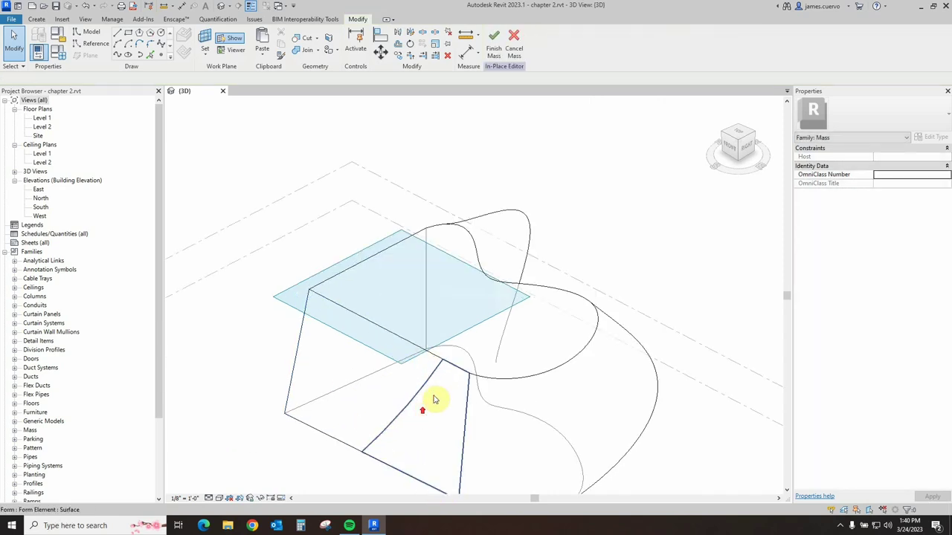
{"action": "left_click", "coordinate": [445, 360]}
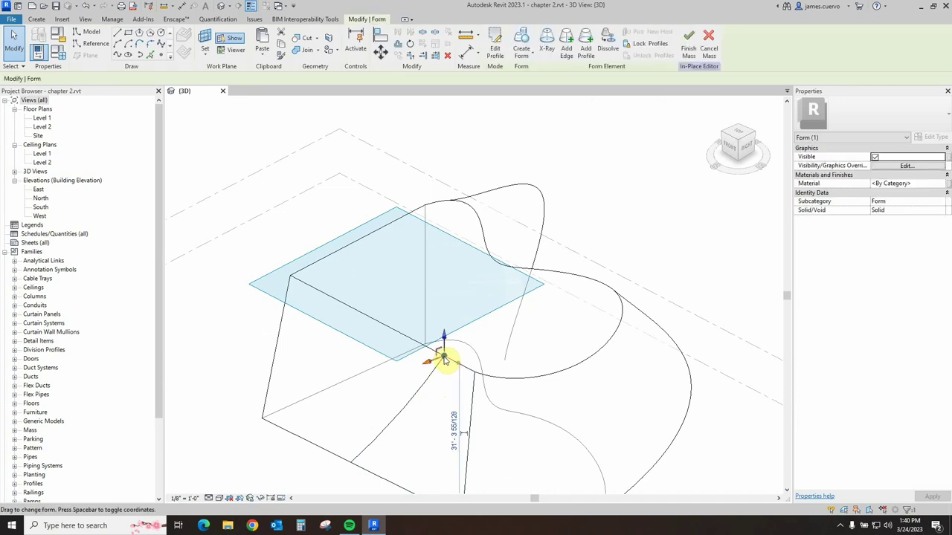
{"action": "left_click_drag", "start_coordinate": [431, 364], "coordinate": [363, 389]}
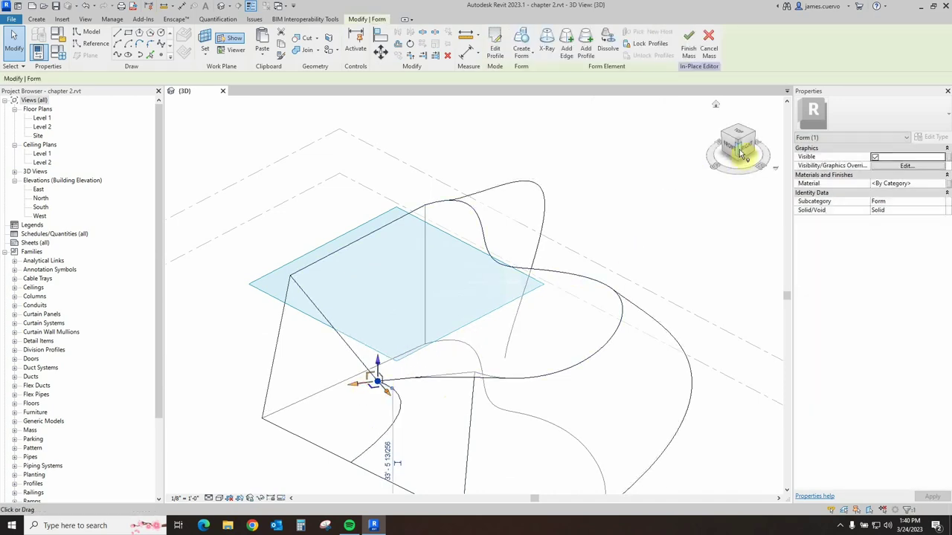
Step: Raise the pulled-out top vertex vertically to about 45'-11" and inspect the resulting peak from several sides
{"action": "left_click", "coordinate": [735, 139]}
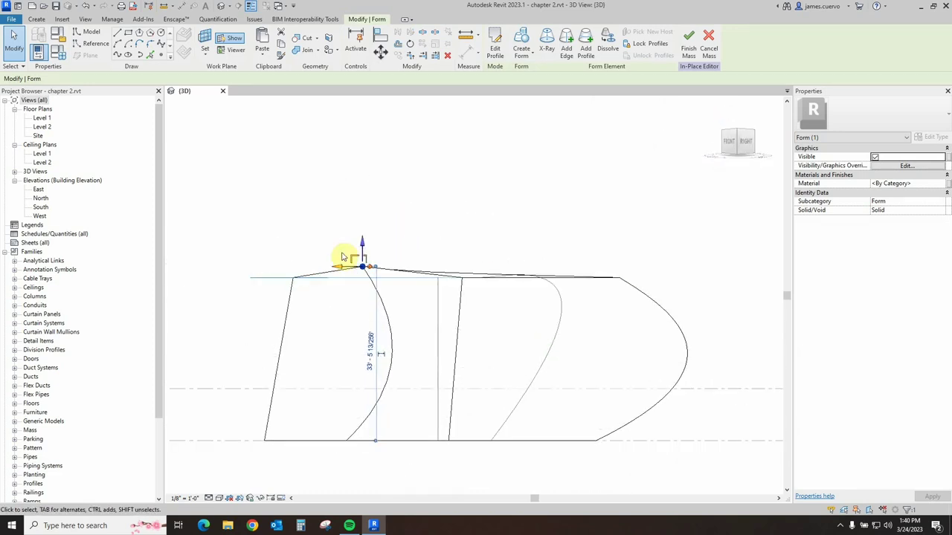
{"action": "left_click_drag", "start_coordinate": [363, 244], "coordinate": [360, 178]}
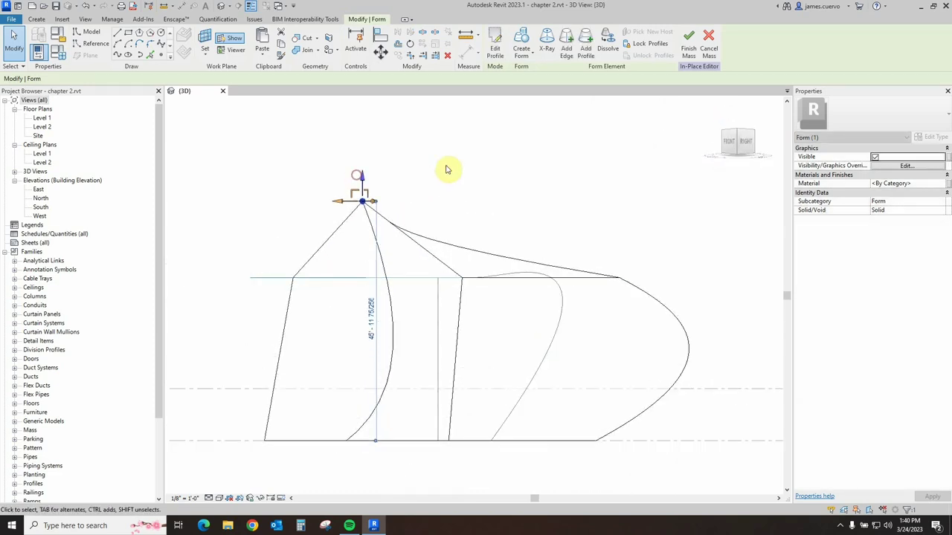
{"action": "mouse_move", "coordinate": [733, 145]}
{"action": "left_mouse_down"}
{"action": "mouse_move", "coordinate": [697, 166]}
{"action": "mouse_move", "coordinate": [666, 157]}
{"action": "mouse_move", "coordinate": [755, 195]}
{"action": "mouse_move", "coordinate": [691, 283]}
{"action": "left_mouse_up"}
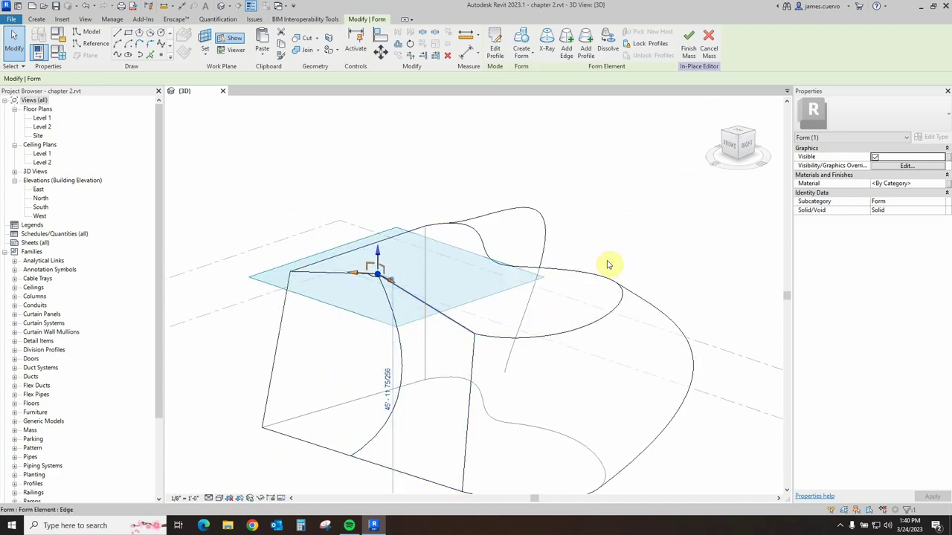
{"action": "left_click", "coordinate": [740, 146]}
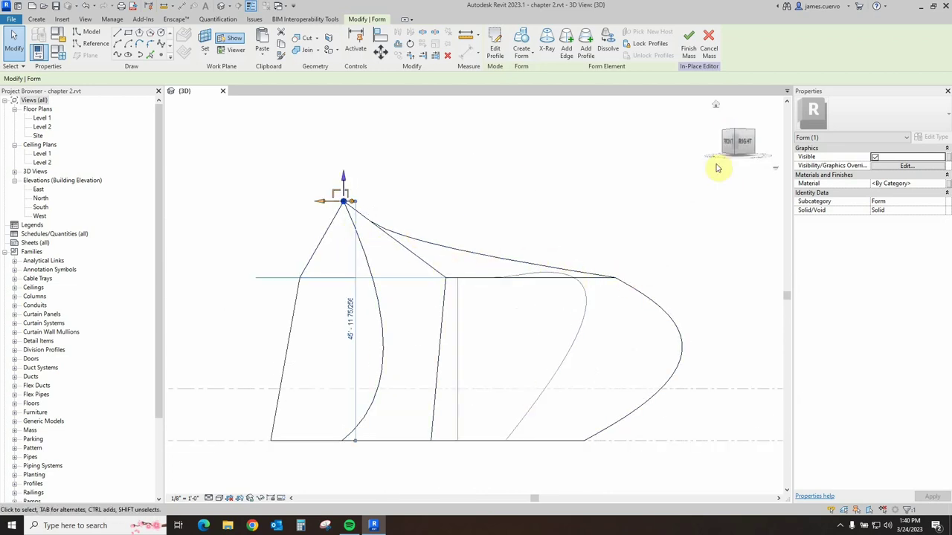
{"action": "mouse_move", "coordinate": [736, 145]}
{"action": "left_mouse_down"}
{"action": "mouse_move", "coordinate": [749, 171]}
{"action": "mouse_move", "coordinate": [238, 132]}
{"action": "mouse_move", "coordinate": [273, 126]}
{"action": "mouse_move", "coordinate": [186, 116]}
{"action": "mouse_move", "coordinate": [733, 138]}
{"action": "mouse_move", "coordinate": [517, 366]}
{"action": "mouse_move", "coordinate": [533, 294]}
{"action": "mouse_move", "coordinate": [595, 270]}
{"action": "mouse_move", "coordinate": [575, 409]}
{"action": "left_mouse_up"}
{"action": "scroll", "coordinate": [542, 414], "scroll_direction": "down", "scroll_amount": 2}
{"action": "middle_click_drag", "start_coordinate": [542, 414], "coordinate": [513, 339]}
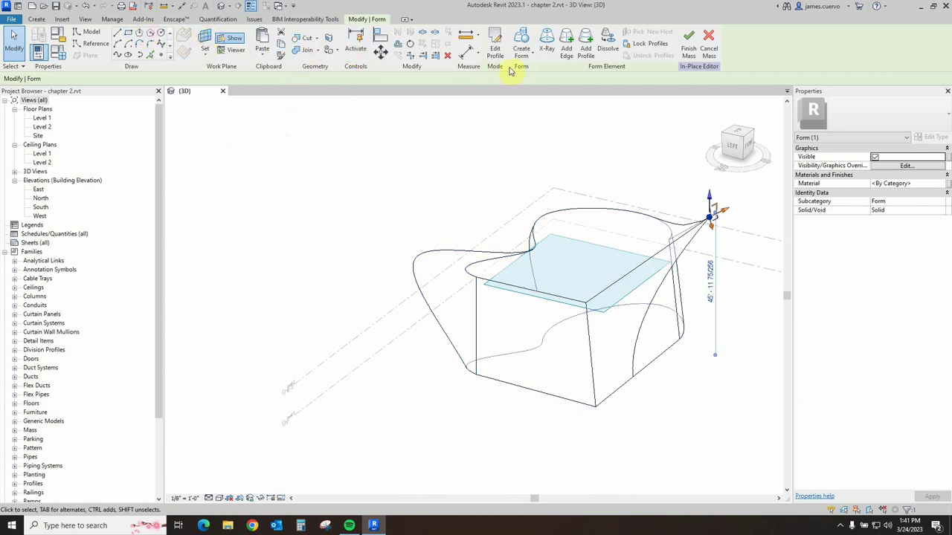
Step: Add a vertical edge across the form's other flat face, from about the middle of its top edge to its bottom edge
{"action": "left_click", "coordinate": [567, 54]}
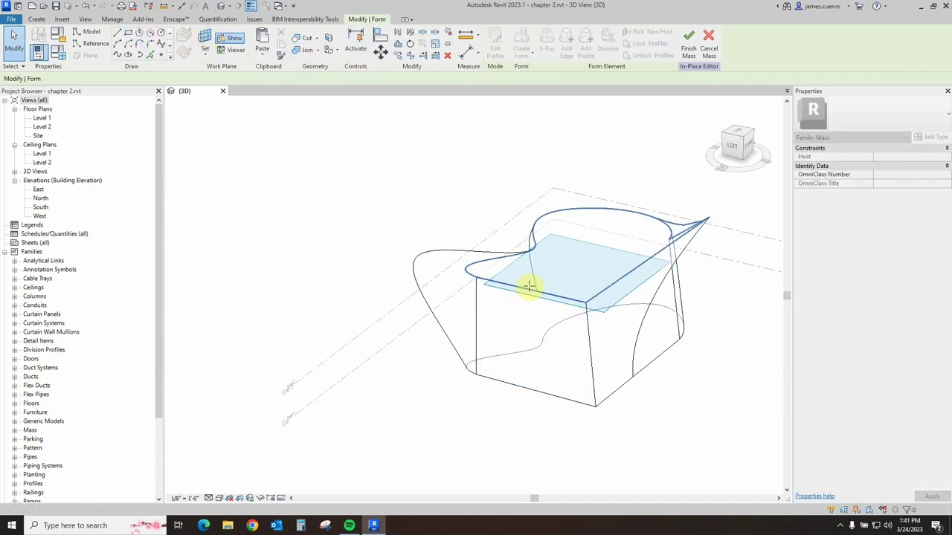
{"action": "left_click", "coordinate": [531, 290]}
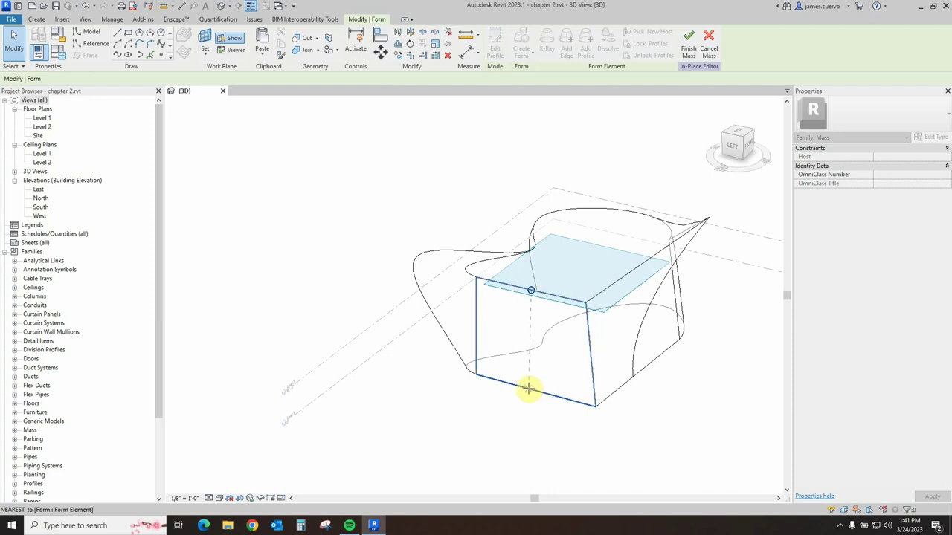
{"action": "left_click", "coordinate": [531, 389]}
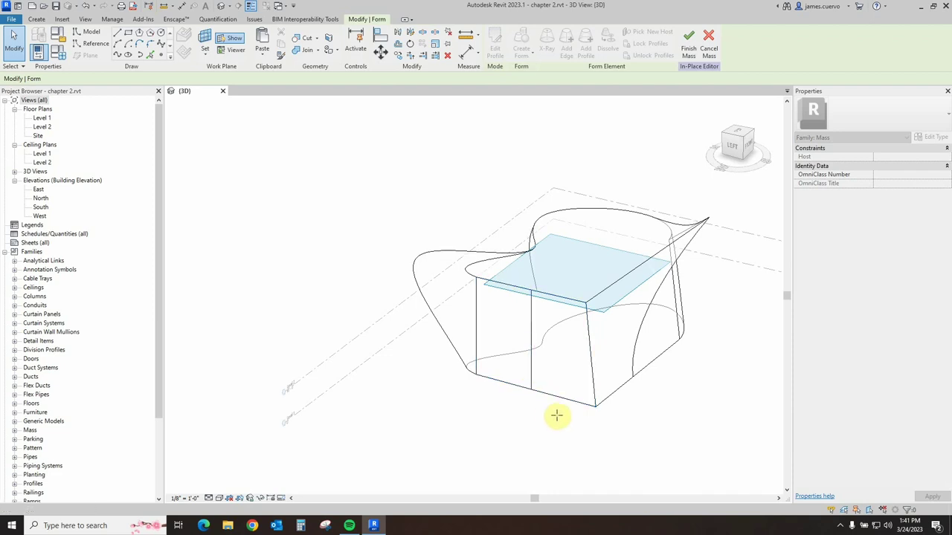
{"action": "key", "text": "Escape"}
Step: Try to pull the new vertical edge on the form's flat face far outward
{"action": "left_click", "coordinate": [532, 333]}
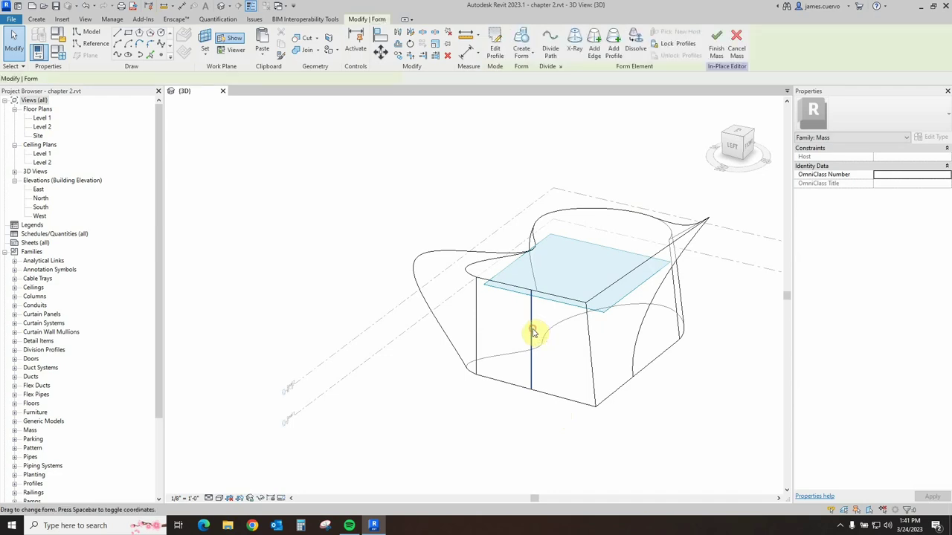
{"action": "left_click_drag", "start_coordinate": [519, 353], "coordinate": [476, 384]}
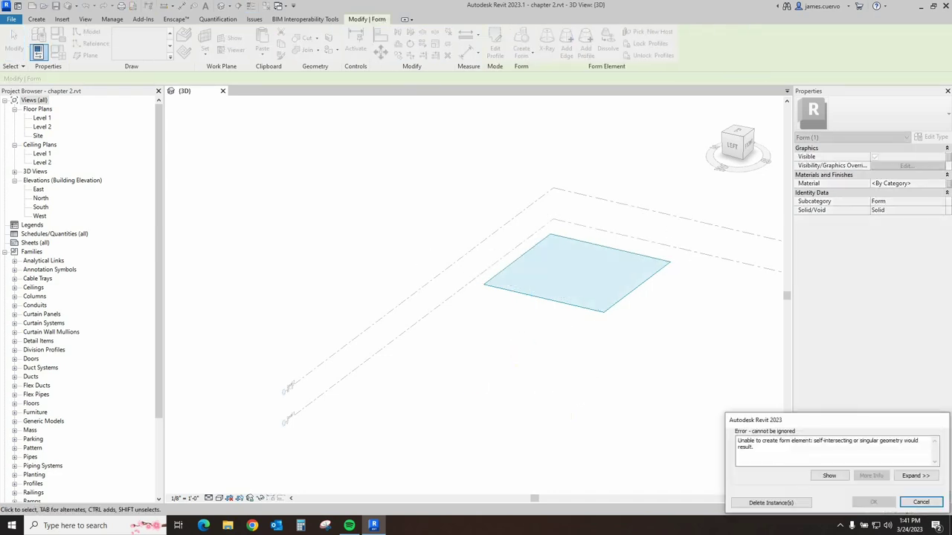
{"action": "left_click", "coordinate": [921, 504]}
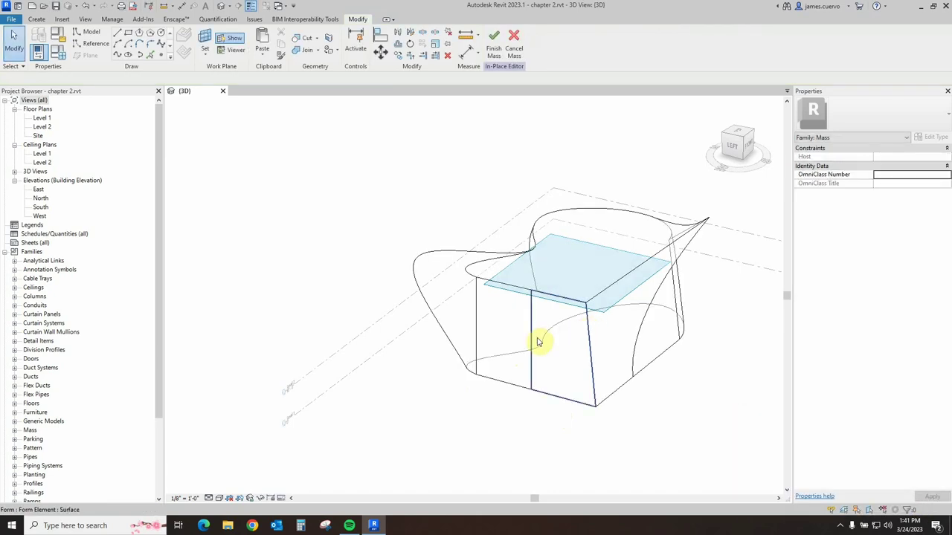
Step: Pull the new vertical edge slightly outward from the flat face and inspect the form from the top and front
{"action": "left_click", "coordinate": [532, 341]}
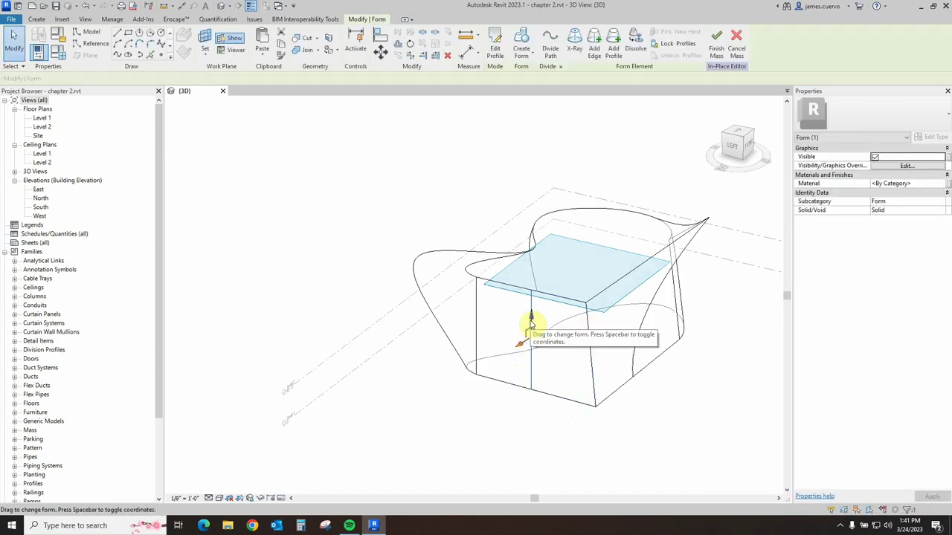
{"action": "left_click_drag", "start_coordinate": [519, 332], "coordinate": [523, 332]}
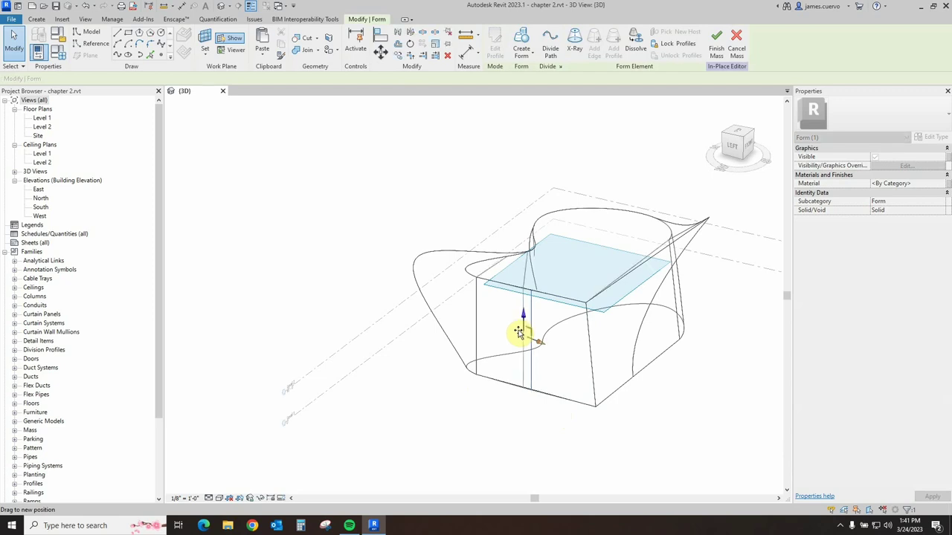
{"action": "left_click_drag", "start_coordinate": [741, 150], "coordinate": [614, 206]}
{"action": "scroll", "coordinate": [361, 382], "scroll_direction": "up", "scroll_amount": 3}
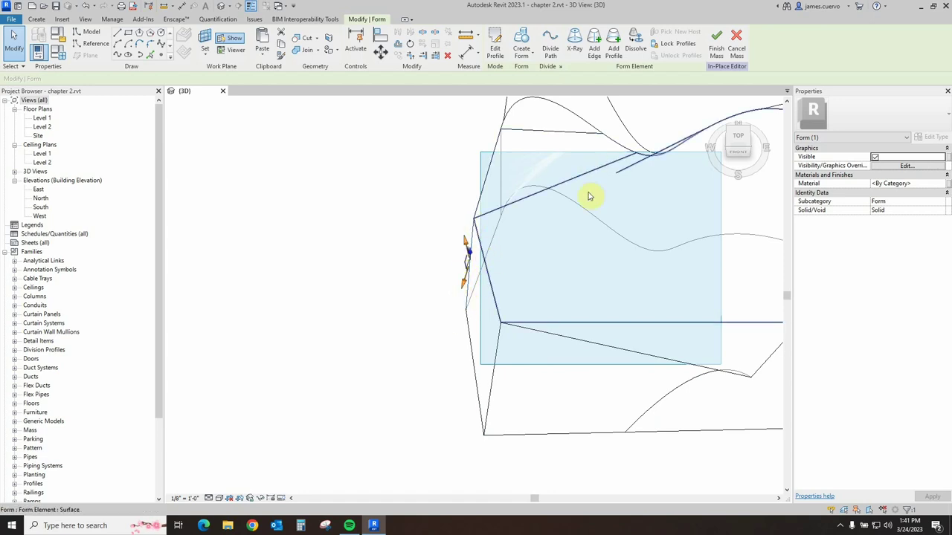
{"action": "left_click", "coordinate": [746, 137]}
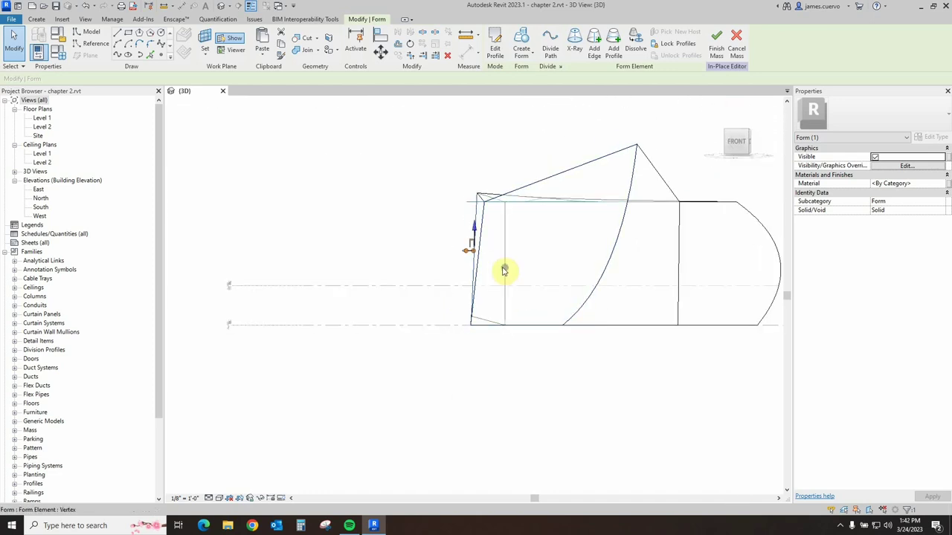
{"action": "left_click", "coordinate": [735, 144]}
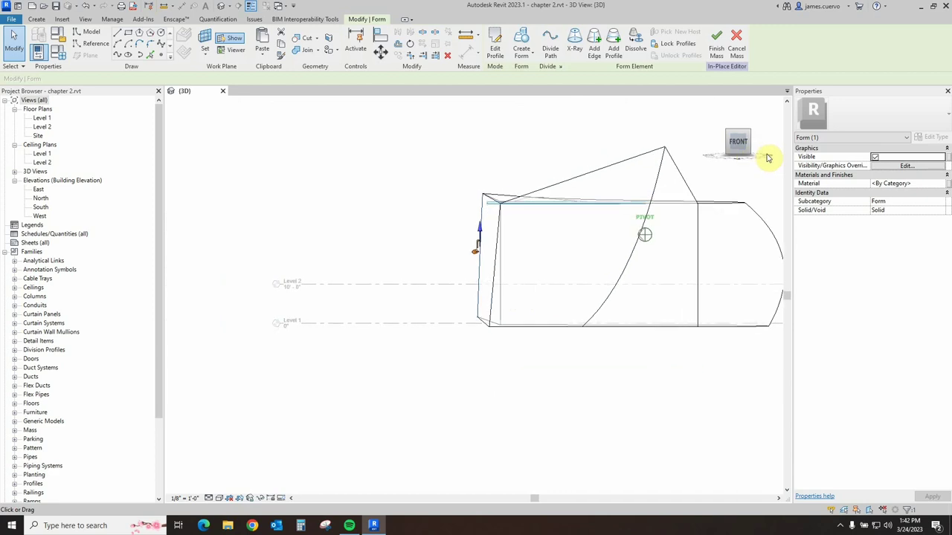
{"action": "scroll", "coordinate": [567, 298], "scroll_direction": "down", "scroll_amount": 2}
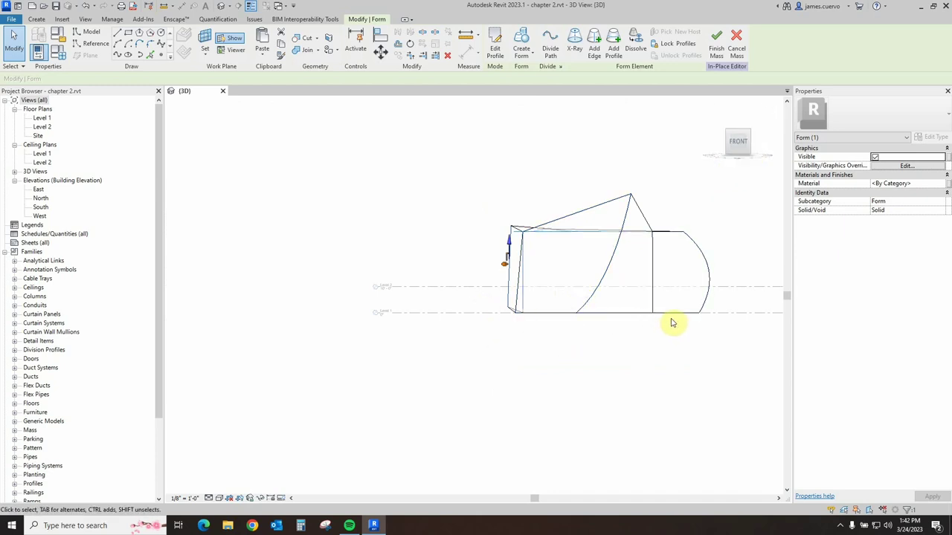
Step: Pull the form's bottom front corner vertex vertically down below Level 1 and inspect the resulting point in 3D
{"action": "left_click", "coordinate": [513, 314]}
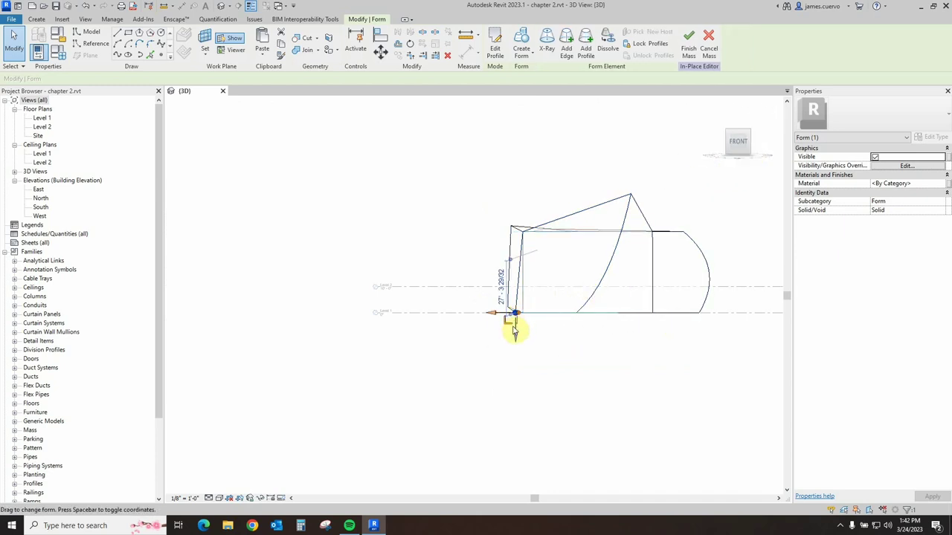
{"action": "mouse_move", "coordinate": [516, 344]}
{"action": "left_mouse_down"}
{"action": "mouse_move", "coordinate": [501, 401]}
{"action": "mouse_move", "coordinate": [525, 358]}
{"action": "left_mouse_up"}
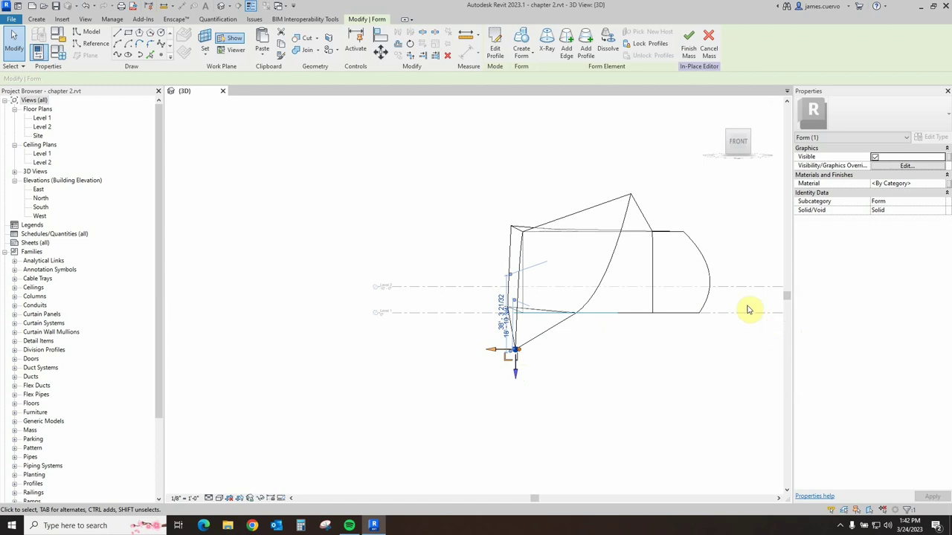
{"action": "mouse_move", "coordinate": [734, 146]}
{"action": "left_mouse_down"}
{"action": "mouse_move", "coordinate": [733, 184]}
{"action": "mouse_move", "coordinate": [748, 174]}
{"action": "mouse_move", "coordinate": [680, 240]}
{"action": "left_mouse_up"}
{"action": "scroll", "coordinate": [589, 419], "scroll_direction": "up", "scroll_amount": 2}
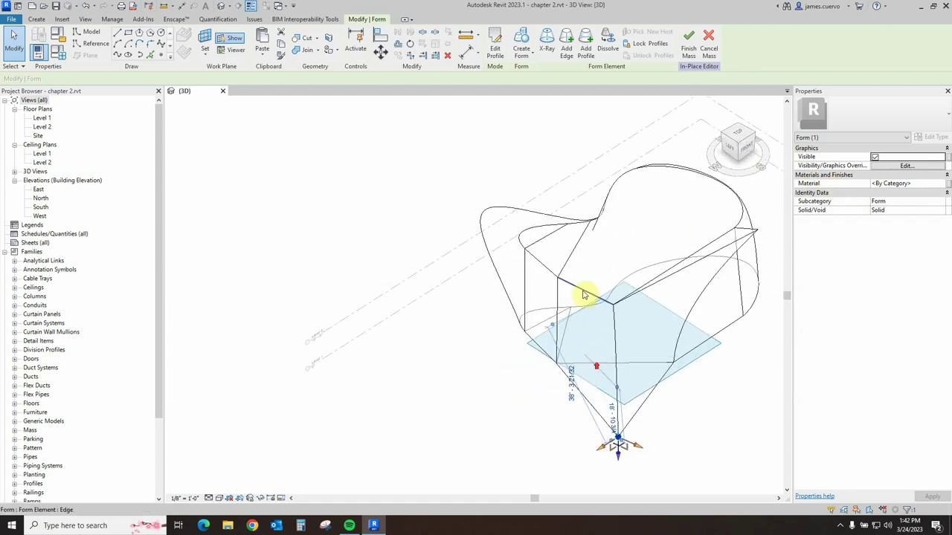
Step: Try to pull the top vertex of the new vertical edge upward and away from the form
{"action": "left_click", "coordinate": [556, 280]}
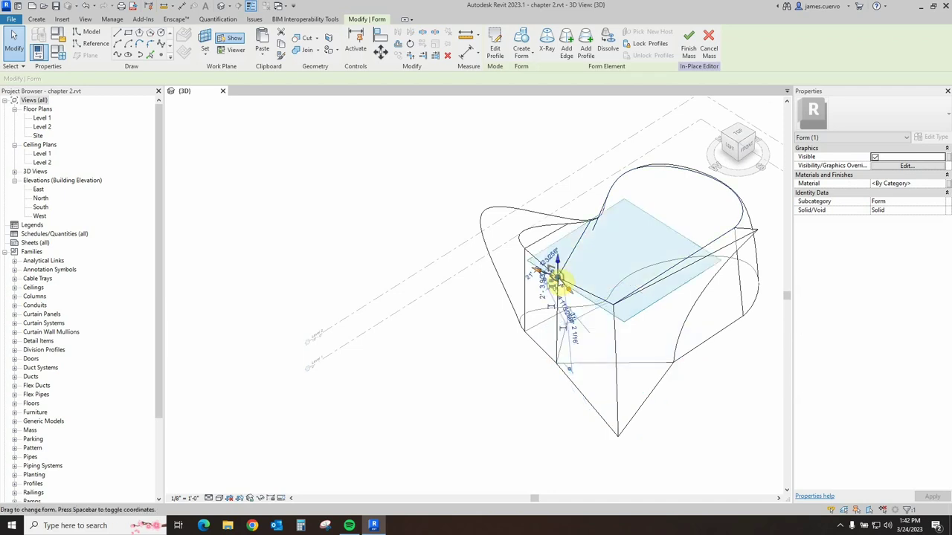
{"action": "left_click_drag", "start_coordinate": [556, 280], "coordinate": [493, 146]}
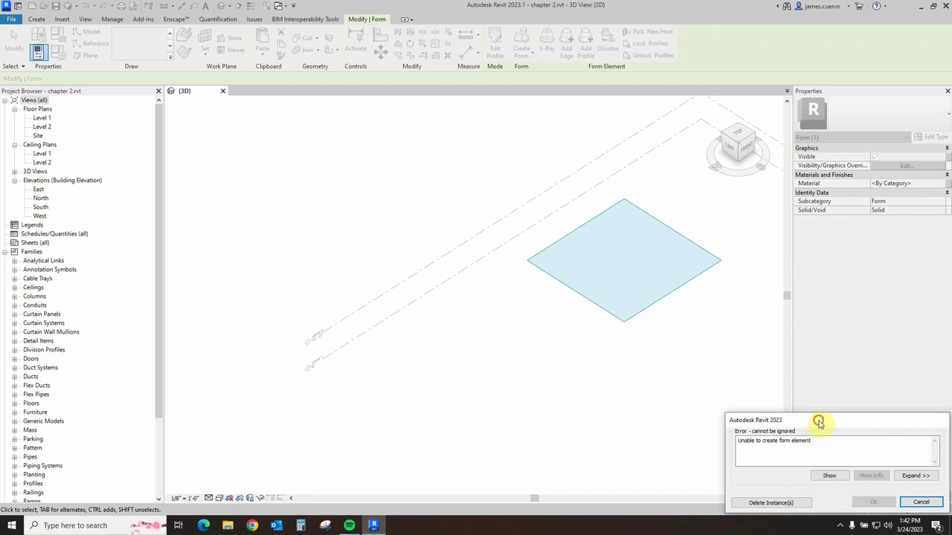
{"action": "left_click_drag", "start_coordinate": [818, 423], "coordinate": [577, 199]}
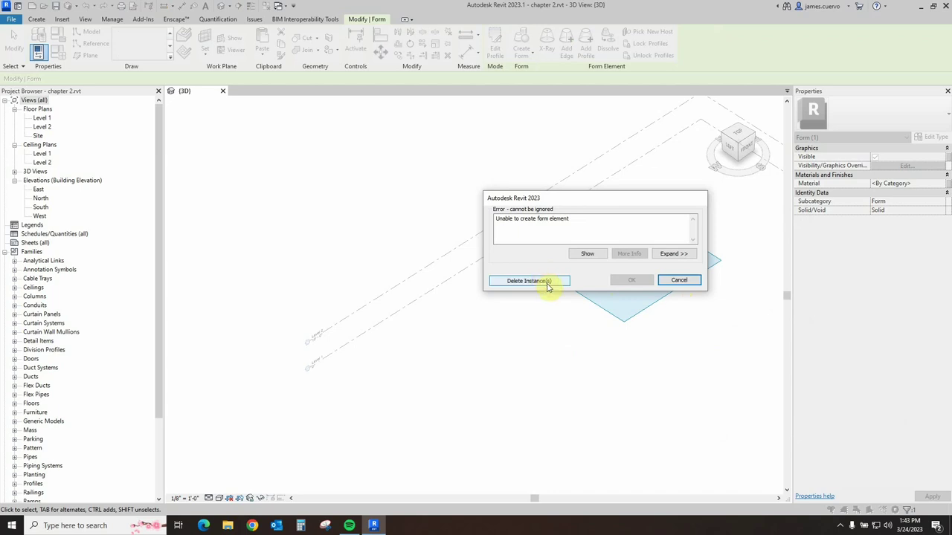
{"action": "left_click", "coordinate": [679, 281]}
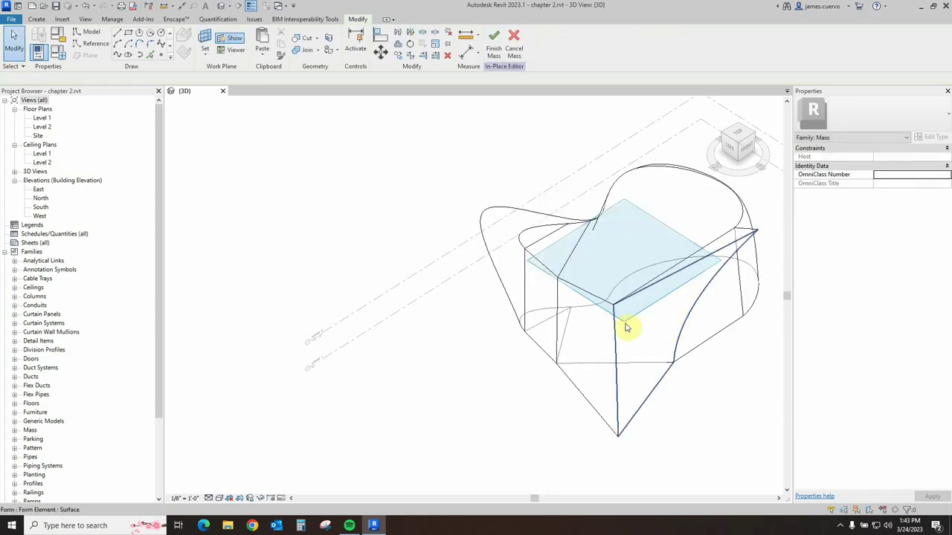
Step: Move the lowered front corner vertex and the new edge's bottom vertex vertically onto Level 1, and inspect the flattened base
{"action": "mouse_move", "coordinate": [740, 153]}
{"action": "left_mouse_down"}
{"action": "mouse_move", "coordinate": [722, 102]}
{"action": "mouse_move", "coordinate": [679, 305]}
{"action": "left_mouse_up"}
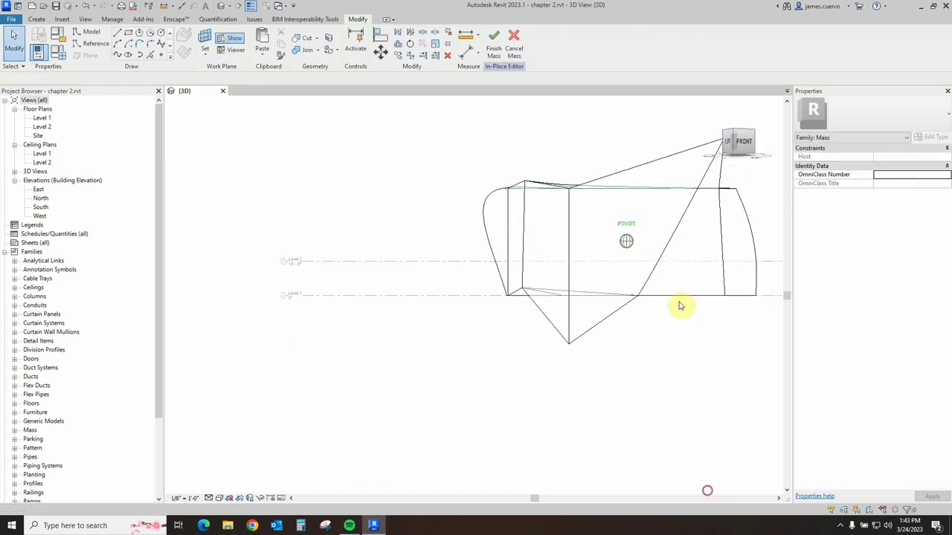
{"action": "left_click", "coordinate": [570, 344]}
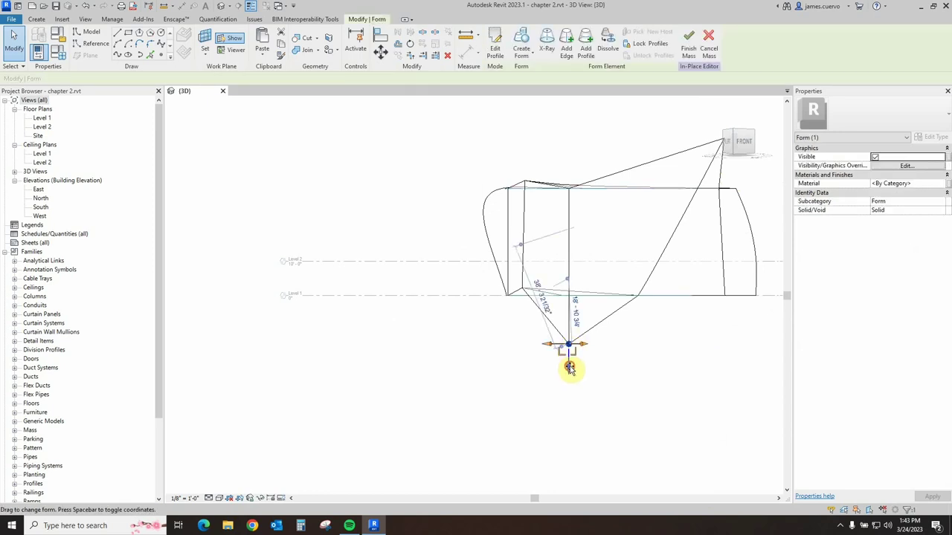
{"action": "left_click_drag", "start_coordinate": [570, 363], "coordinate": [565, 322]}
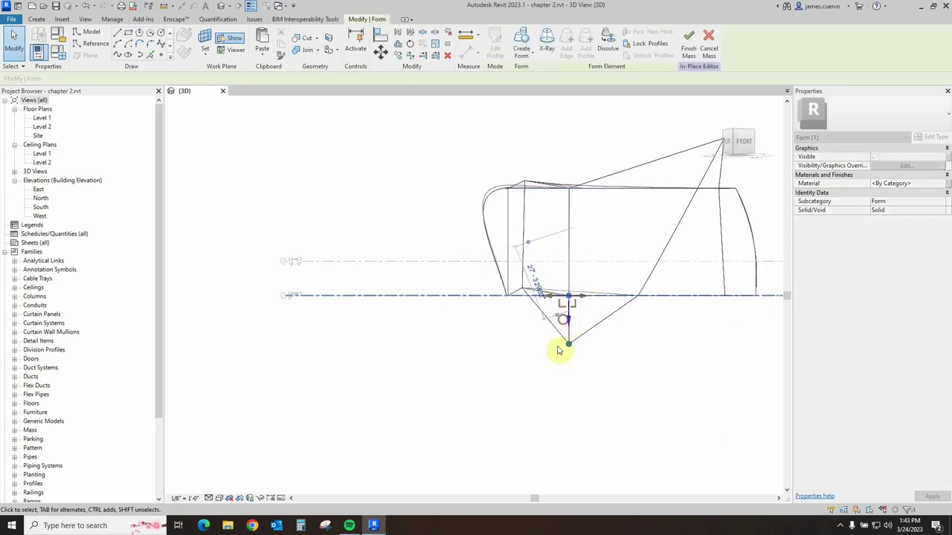
{"action": "left_click", "coordinate": [521, 289]}
{"action": "left_click_drag", "start_coordinate": [521, 315], "coordinate": [547, 334]}
{"action": "left_click", "coordinate": [578, 348]}
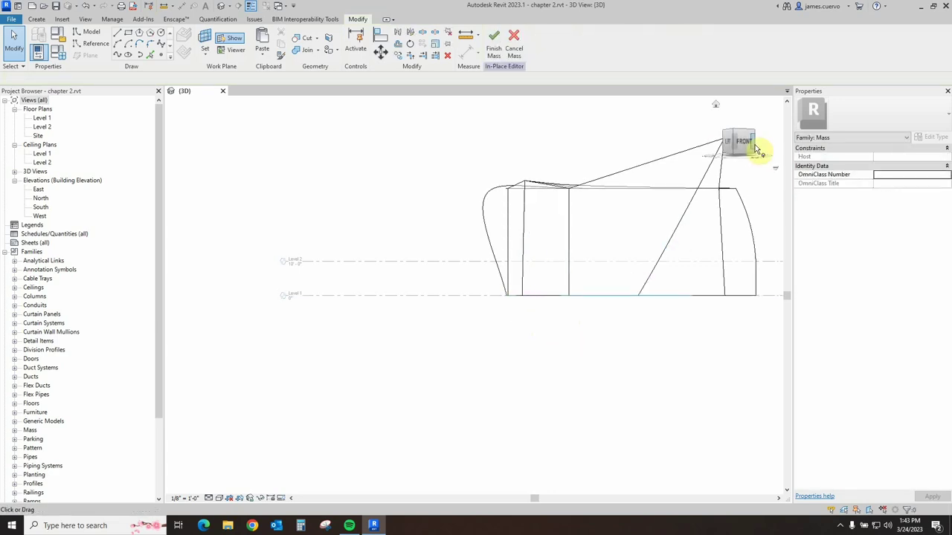
{"action": "left_click_drag", "start_coordinate": [752, 158], "coordinate": [649, 164]}
{"action": "scroll", "coordinate": [520, 324], "scroll_direction": "up", "scroll_amount": 3}
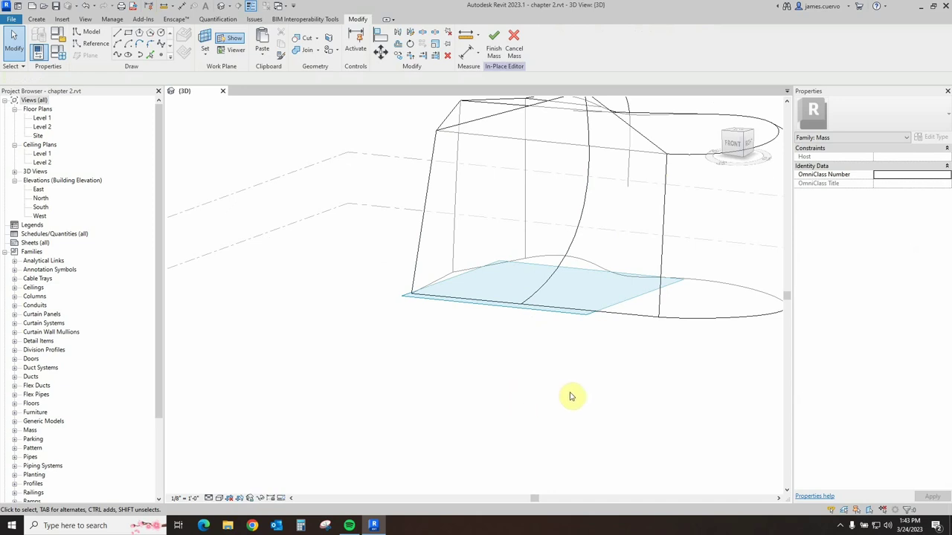
{"action": "scroll", "coordinate": [574, 395], "scroll_direction": "down", "scroll_amount": 3}
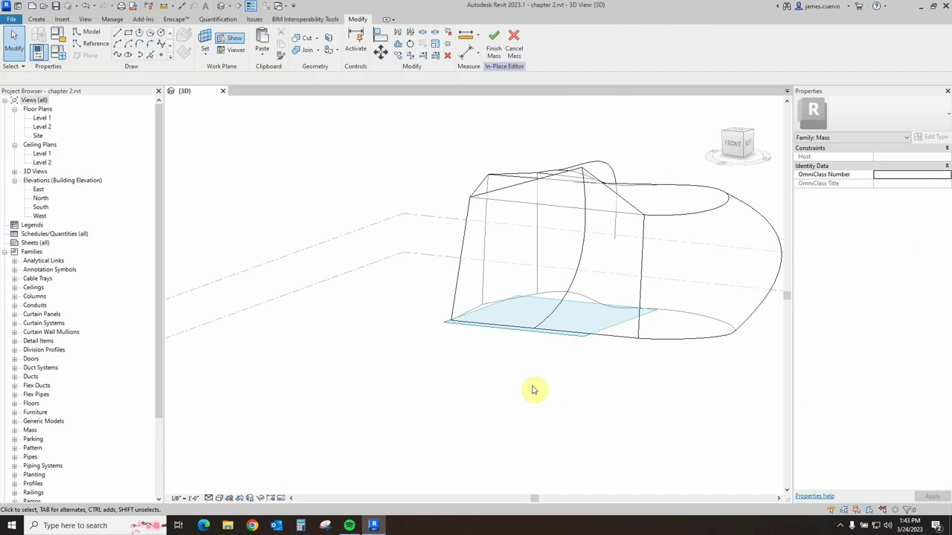
{"action": "scroll", "coordinate": [449, 384], "scroll_direction": "down", "scroll_amount": 1}
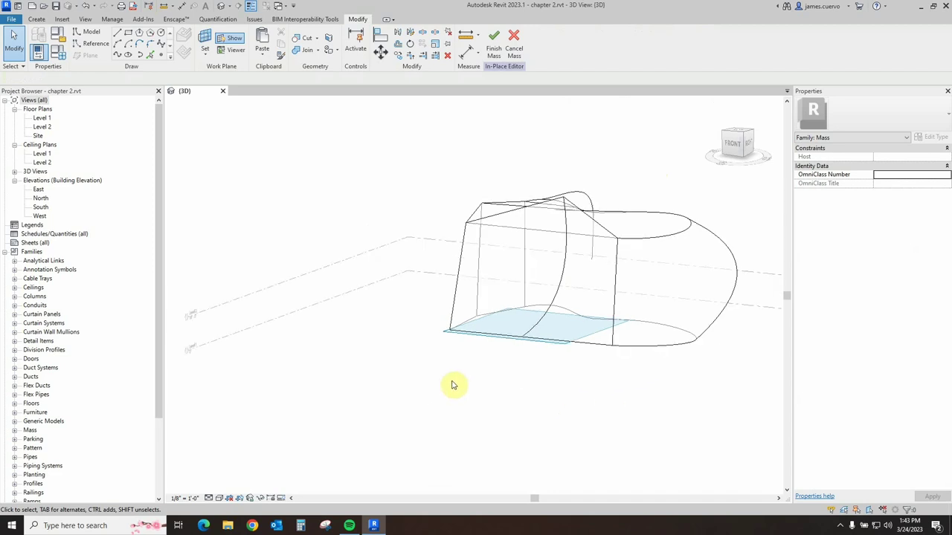